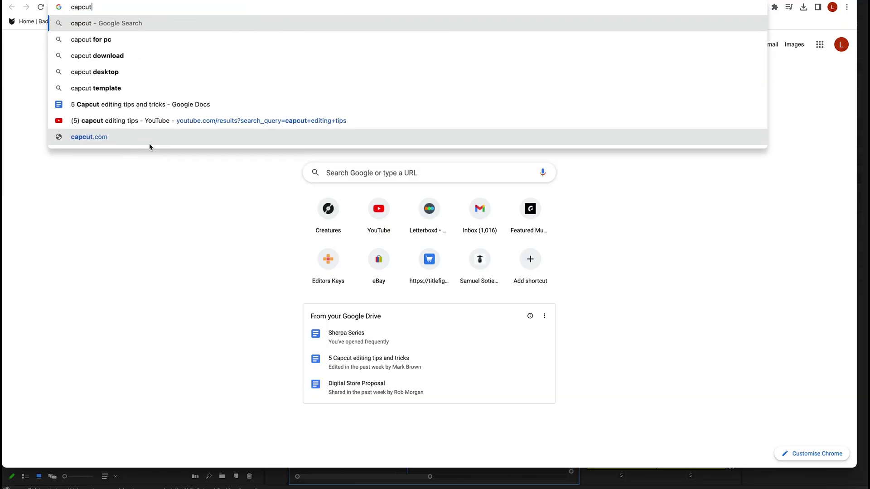
# Search Google for 'capcut' from the Chrome address bar.
pyautogui.press('Return')
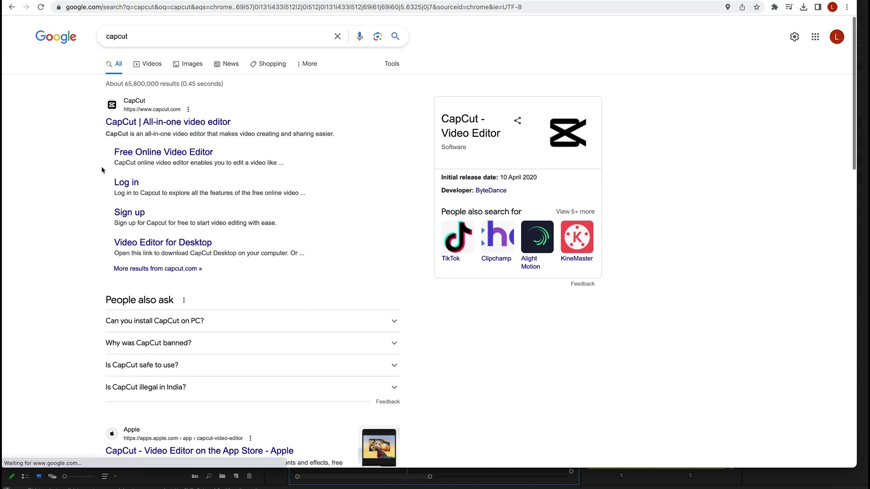
# Open capcut.com and scroll through its features down to 'Create together. Work better.'.
pyautogui.click(148, 123)
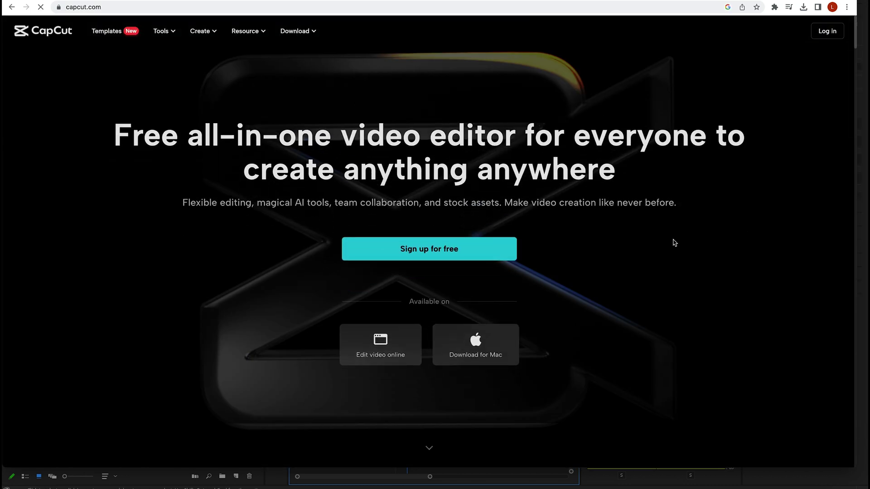
pyautogui.scroll(-10, 675, 243)
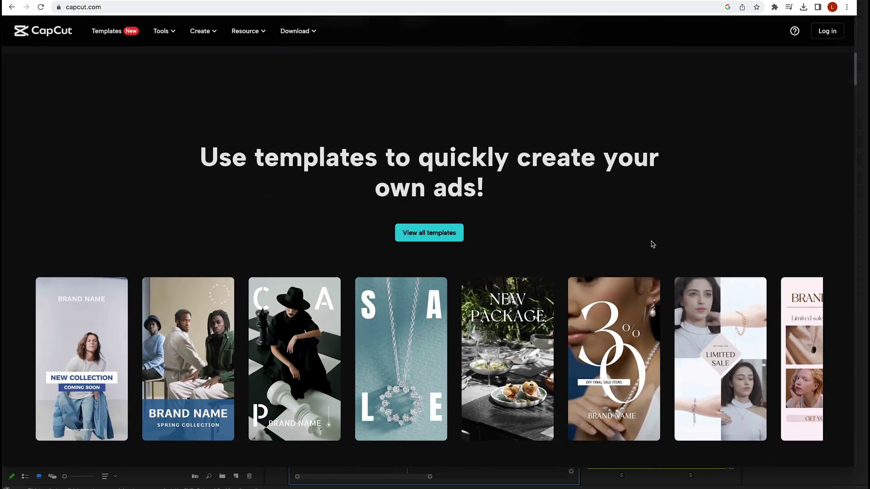
pyautogui.scroll(-9, 773, 219)
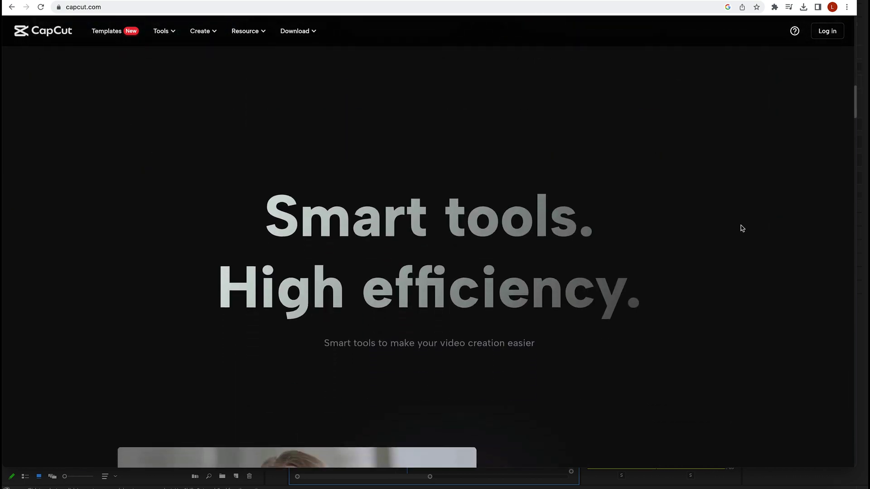
pyautogui.scroll(-18, 739, 229)
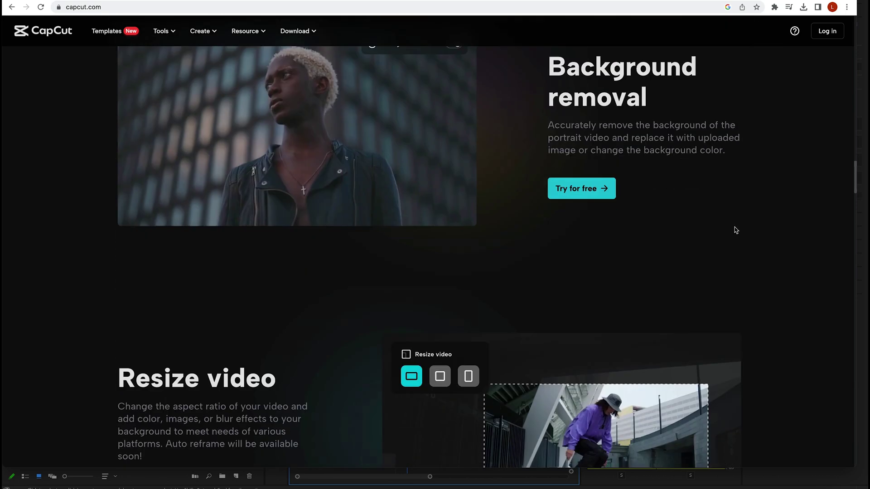
pyautogui.scroll(-8, 735, 230)
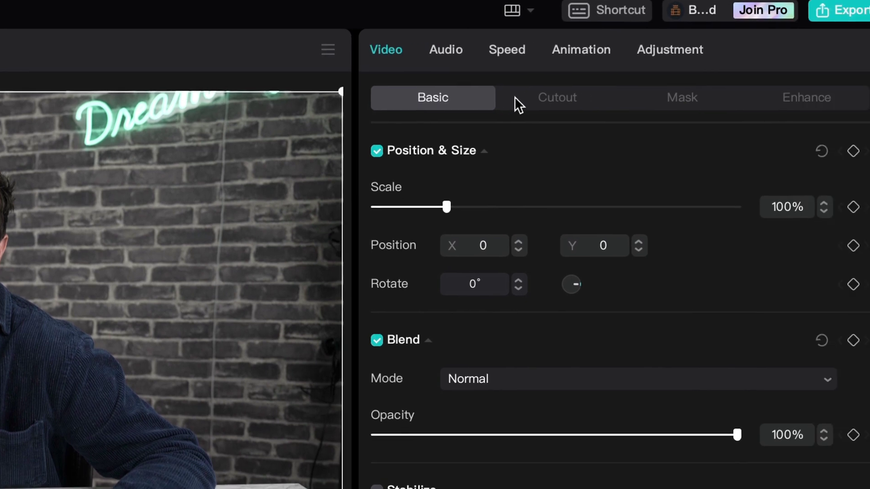
# Turn on Face retouching and set Smooth to 49 and Brighten to 85.
pyautogui.click(800, 97)
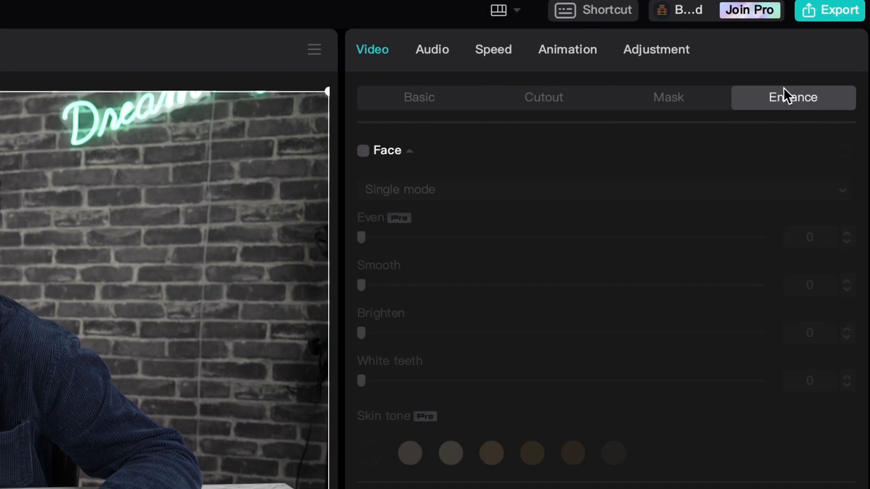
pyautogui.click(364, 152)
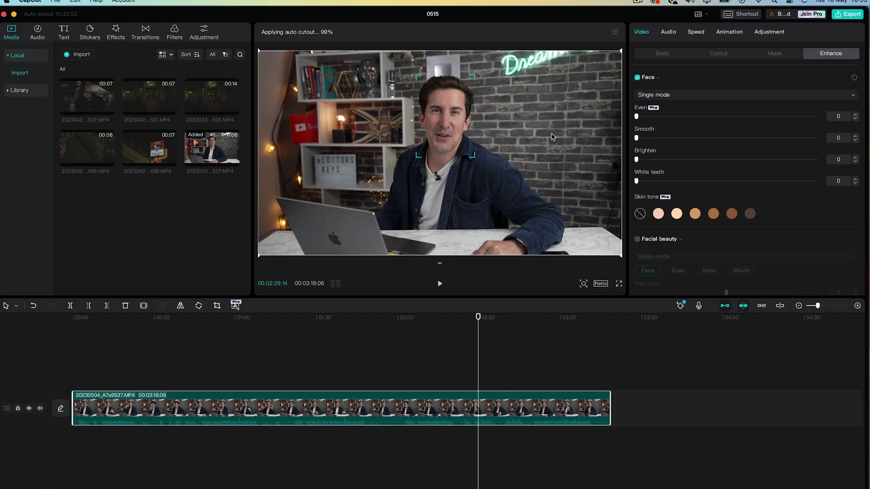
pyautogui.moveTo(637, 139); pyautogui.dragTo(680, 142)
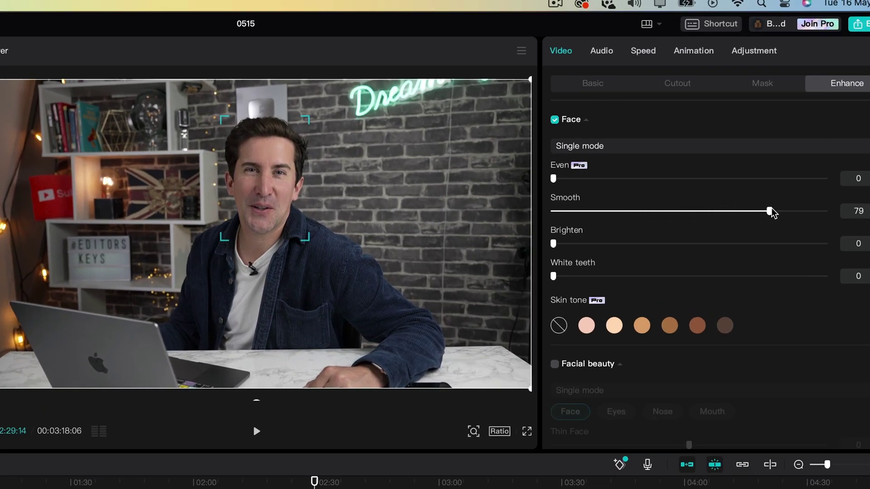
pyautogui.moveTo(772, 213); pyautogui.dragTo(772, 212)
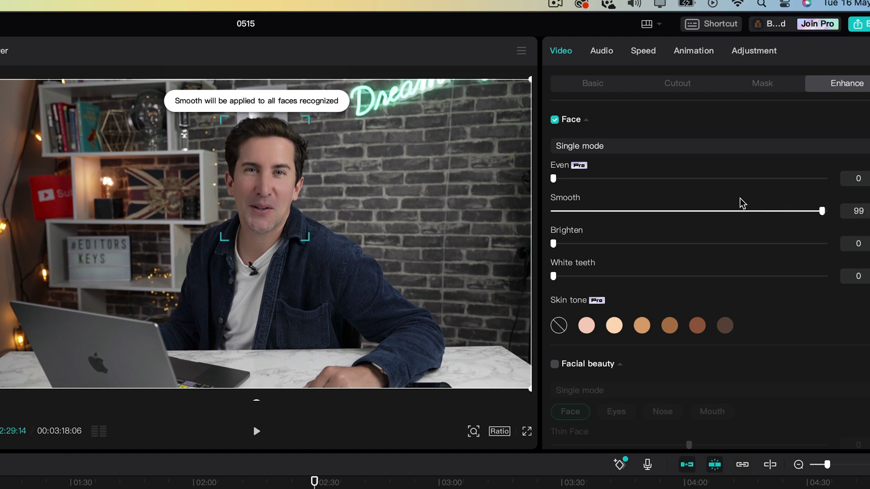
pyautogui.moveTo(554, 179); pyautogui.dragTo(651, 182)
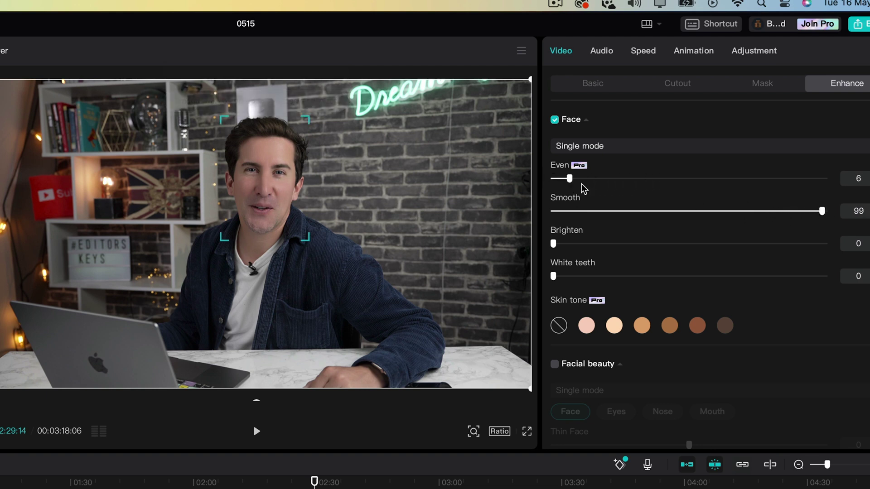
pyautogui.moveTo(807, 213); pyautogui.dragTo(560, 210)
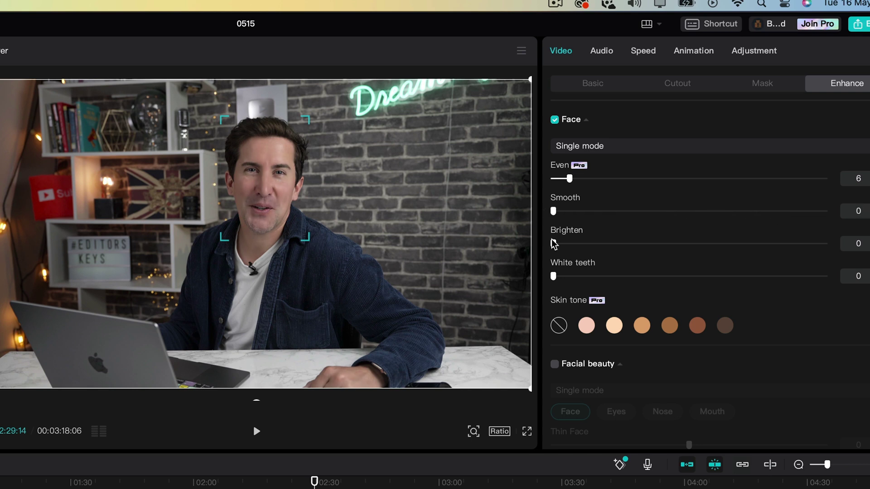
pyautogui.moveTo(661, 247); pyautogui.dragTo(820, 245)
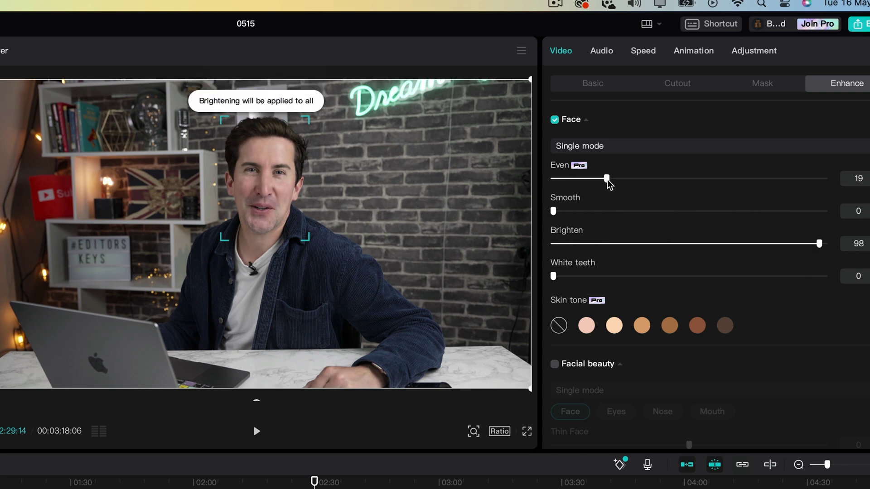
pyautogui.moveTo(808, 247); pyautogui.dragTo(784, 245)
# At 02:24, set White teeth to 100, Even to 68, and try brown skin tones.
pyautogui.click(293, 484)
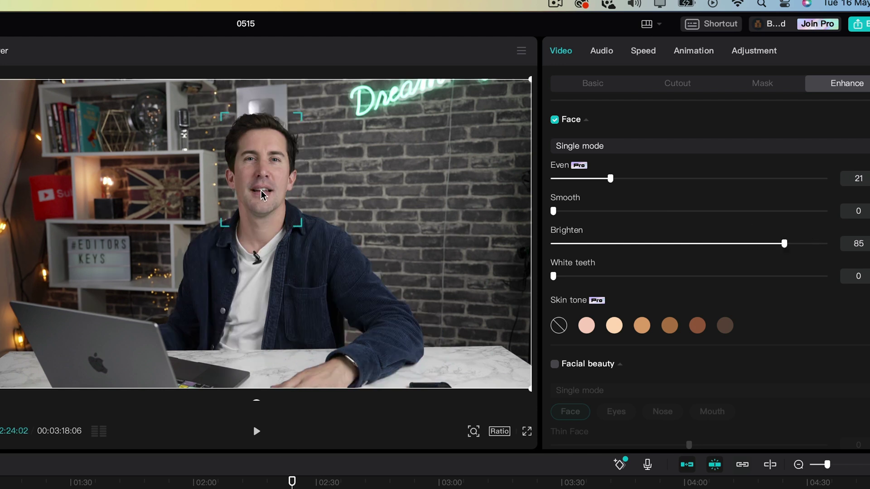
pyautogui.moveTo(554, 277); pyautogui.dragTo(820, 285)
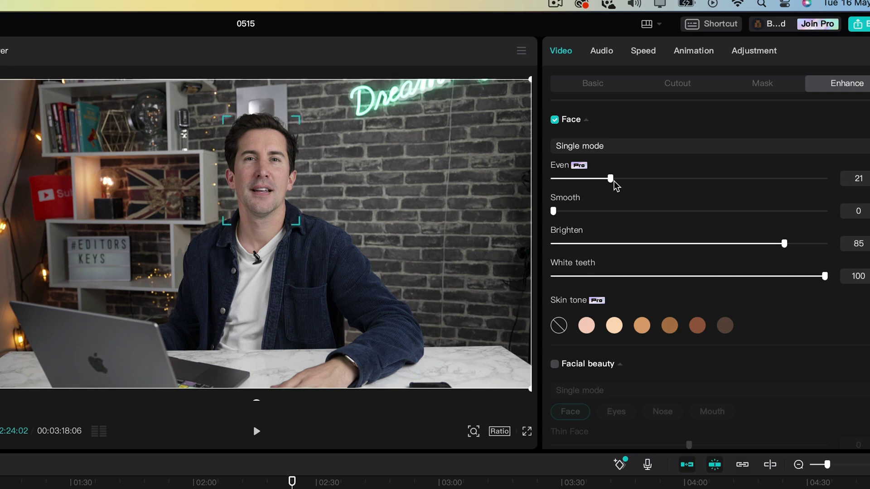
pyautogui.moveTo(611, 179); pyautogui.dragTo(720, 179)
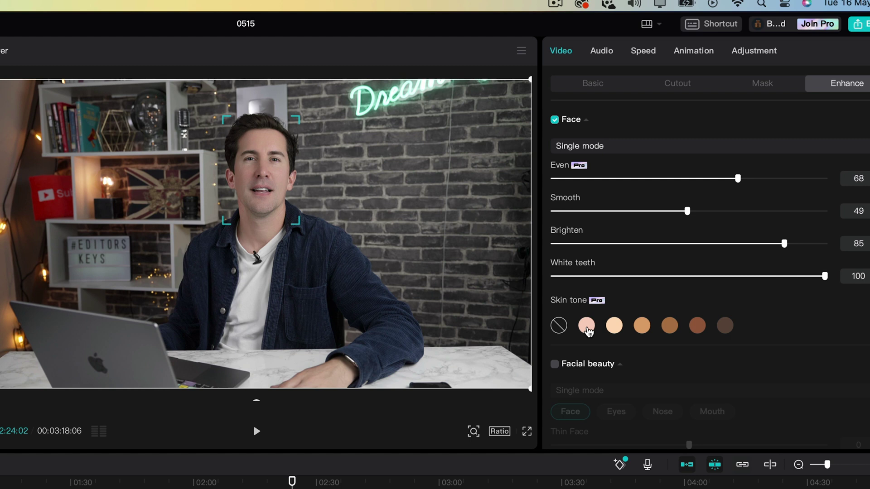
pyautogui.click(586, 325)
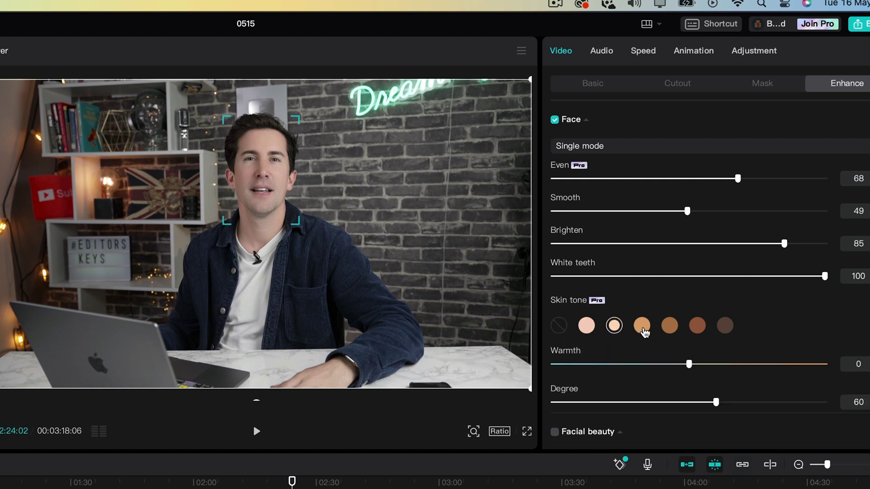
pyautogui.click(643, 331)
pyautogui.click(671, 332)
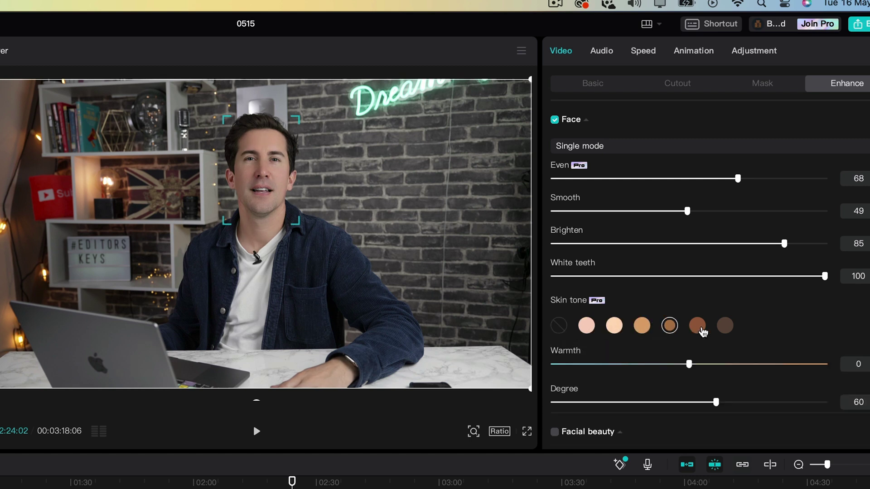
# Apply the Almond skin tone, then enable Facial beauty to slim the face and lengthen the chin.
pyautogui.click(702, 329)
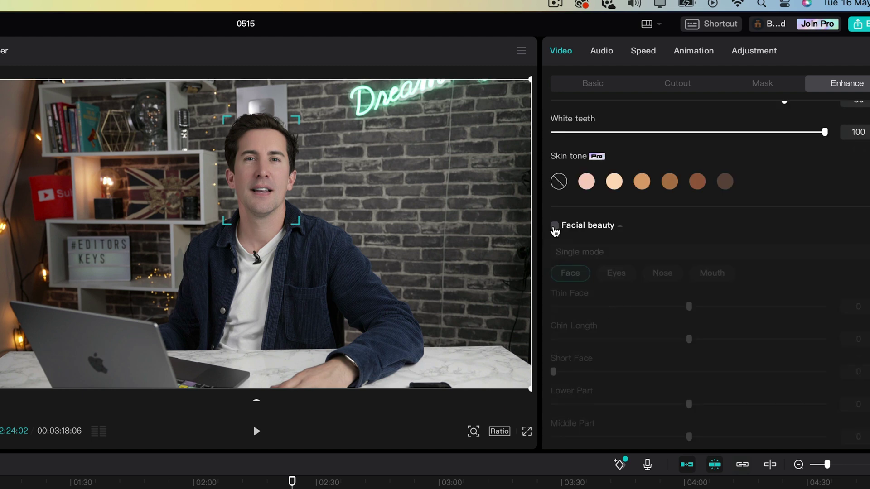
pyautogui.click(554, 226)
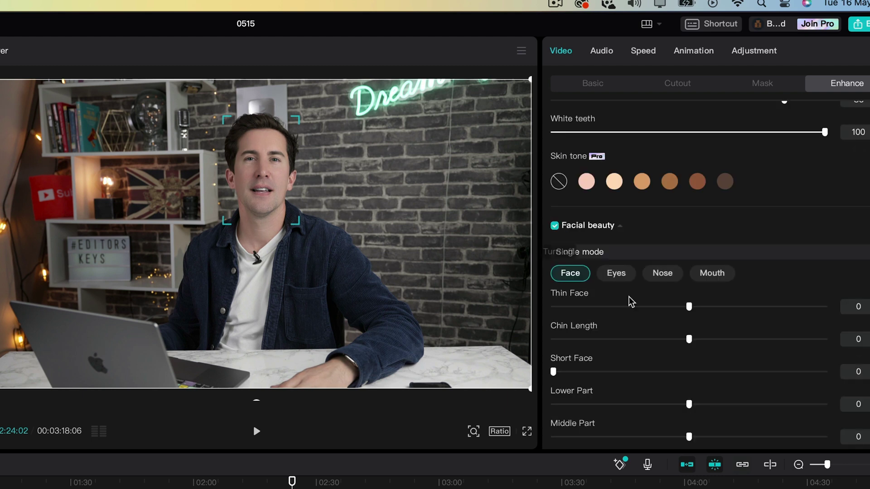
pyautogui.moveTo(690, 307); pyautogui.dragTo(803, 308)
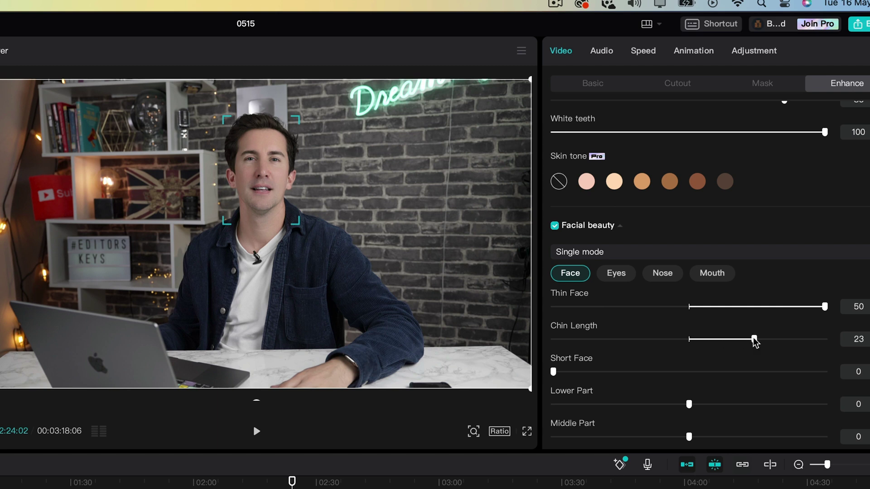
pyautogui.moveTo(765, 334); pyautogui.dragTo(826, 339)
pyautogui.moveTo(553, 371); pyautogui.dragTo(826, 371)
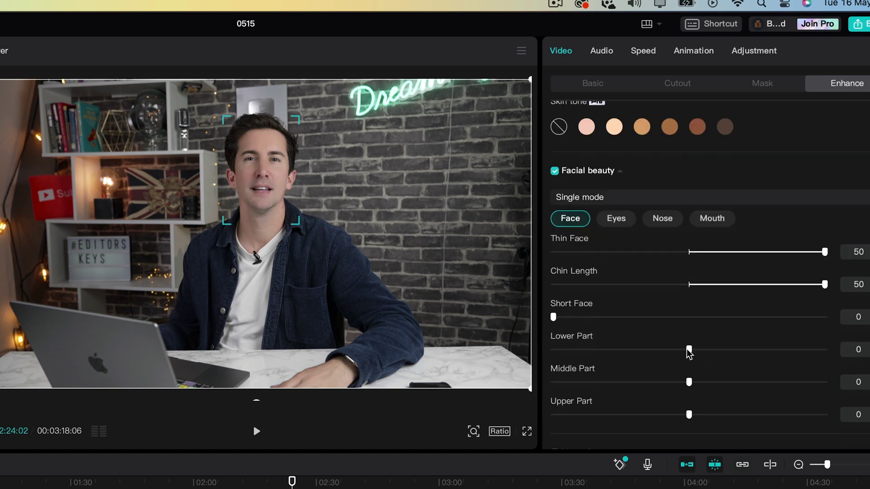
pyautogui.moveTo(689, 349); pyautogui.dragTo(581, 349)
pyautogui.moveTo(690, 382); pyautogui.dragTo(554, 382)
# Enlarge the eyes and narrow the nose with the Eyes and Nose sliders.
pyautogui.scroll(1, 635, 362)
pyautogui.click(617, 226)
pyautogui.moveTo(558, 262); pyautogui.dragTo(810, 260)
pyautogui.moveTo(551, 324); pyautogui.dragTo(636, 324)
pyautogui.scroll(-1, 634, 272)
pyautogui.click(662, 208)
pyautogui.moveTo(553, 237); pyautogui.dragTo(763, 237)
pyautogui.click(712, 207)
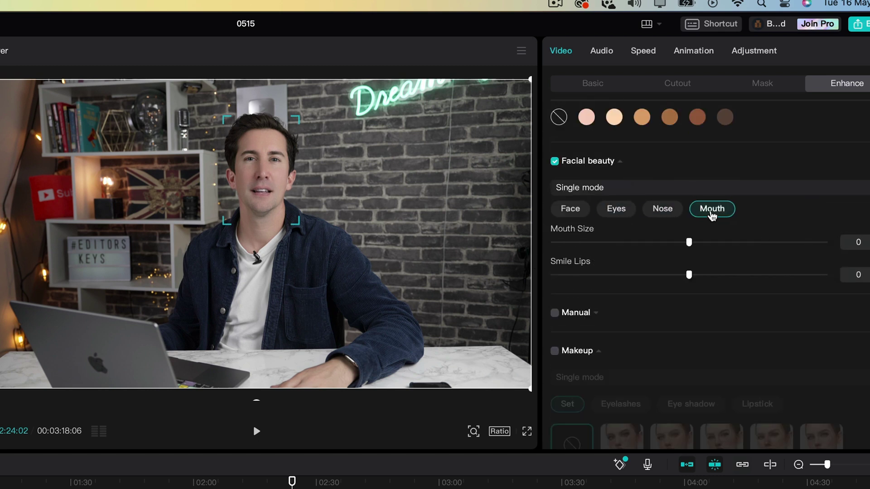
# Apply the Free Freckles makeup preset at degree 80.
pyautogui.scroll(-2, 613, 390)
pyautogui.scroll(-3, 635, 340)
pyautogui.click(622, 293)
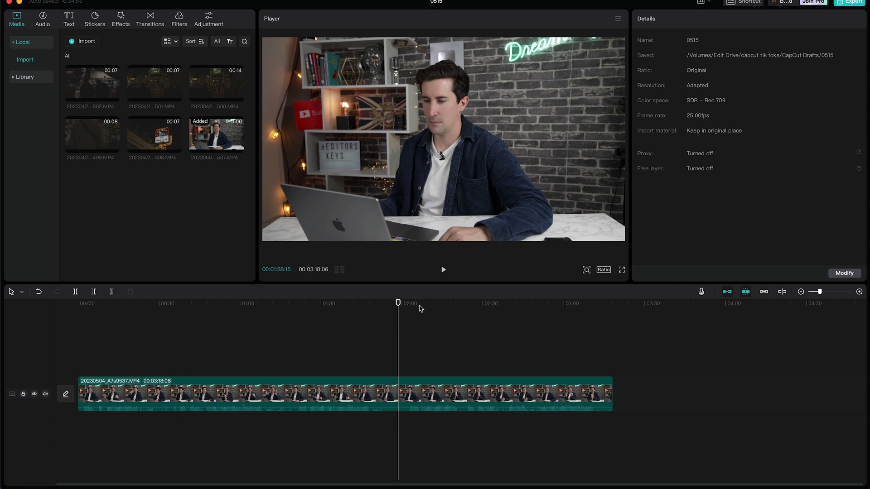
pyautogui.click(420, 304)
pyautogui.click(447, 393)
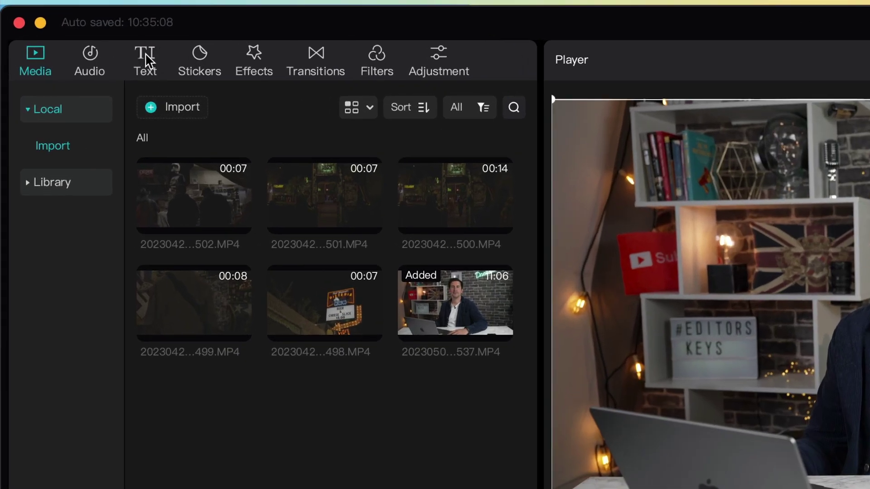
# Create English auto captions from the clip's speech and play it back to check them.
pyautogui.click(143, 62)
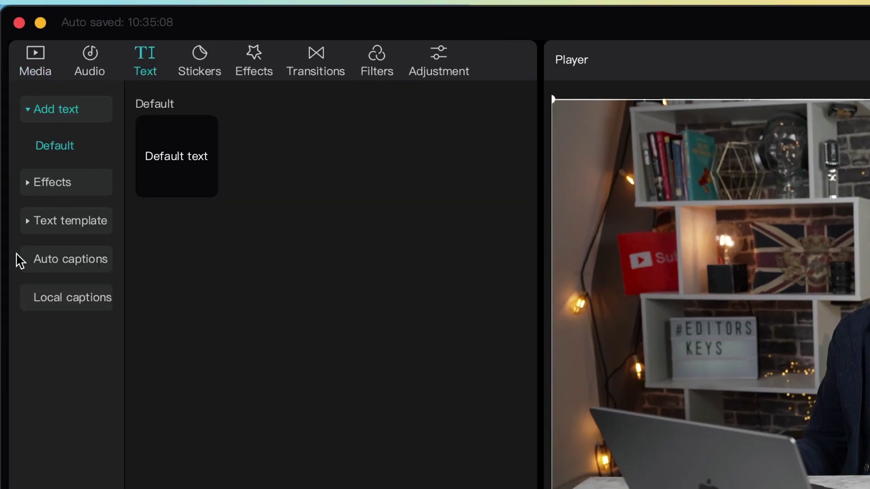
pyautogui.click(55, 265)
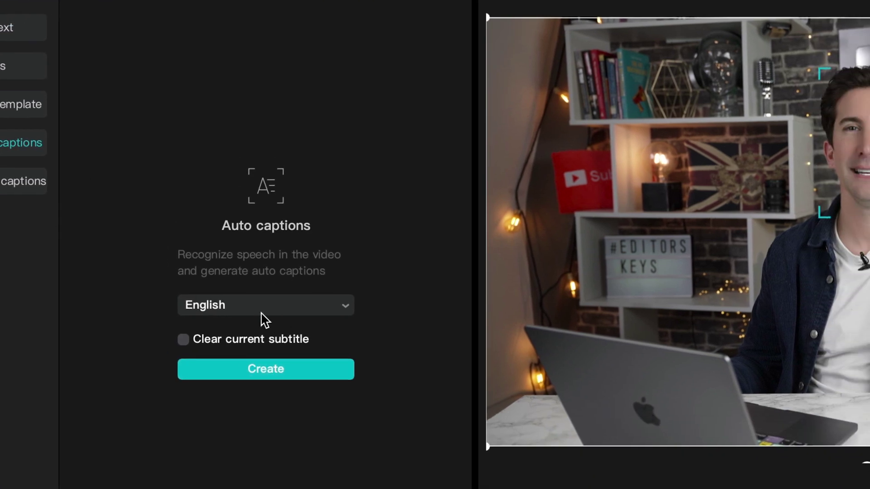
pyautogui.click(318, 393)
pyautogui.scroll(-4, 245, 453)
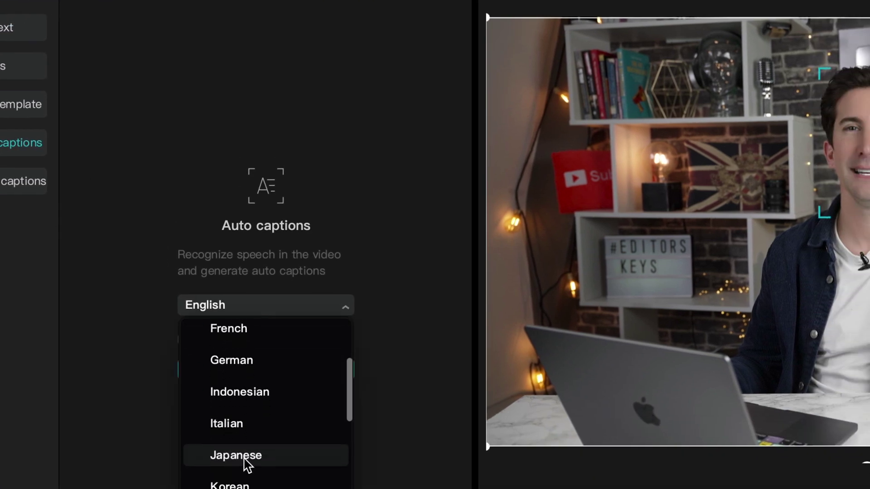
pyautogui.scroll(4, 243, 453)
pyautogui.click(236, 396)
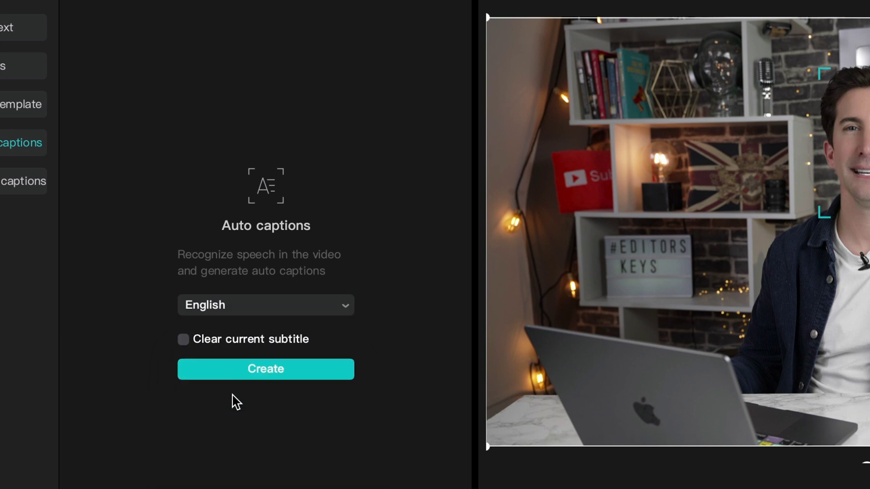
pyautogui.click(261, 370)
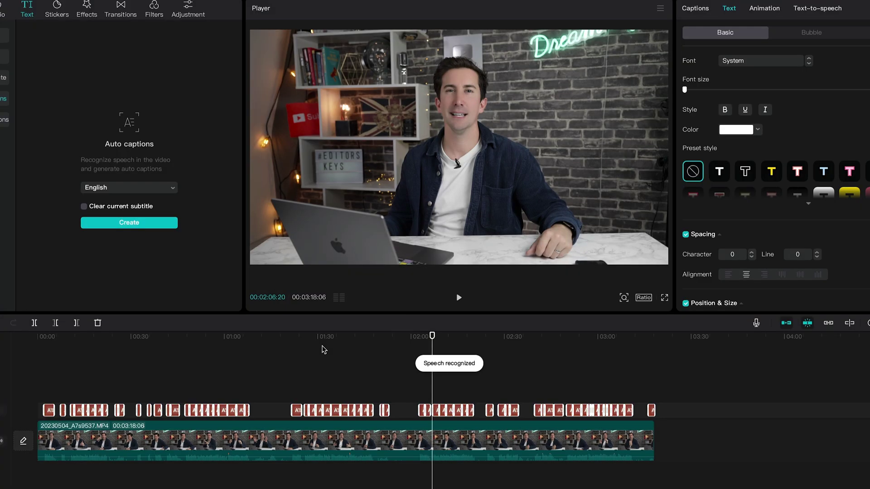
pyautogui.press('space')
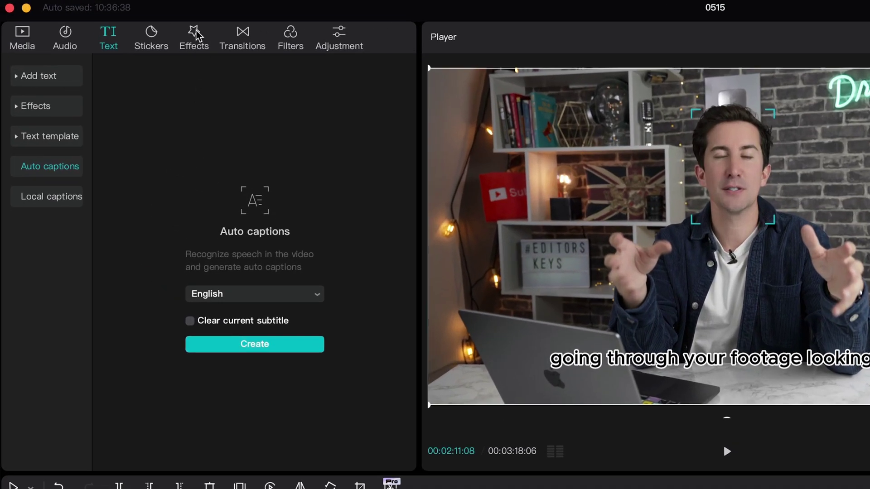
# Browse Video and Body effects, then preview Camcorder II and Smart Sharpen from Trending.
pyautogui.click(196, 32)
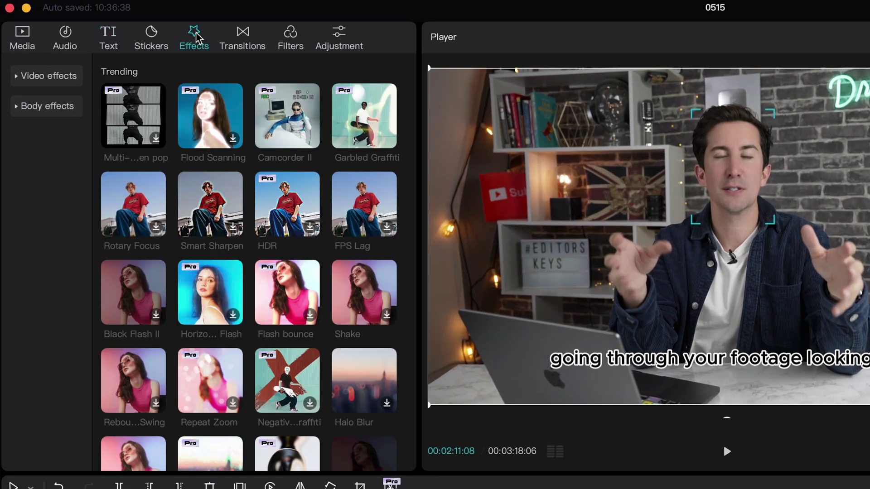
pyautogui.click(19, 81)
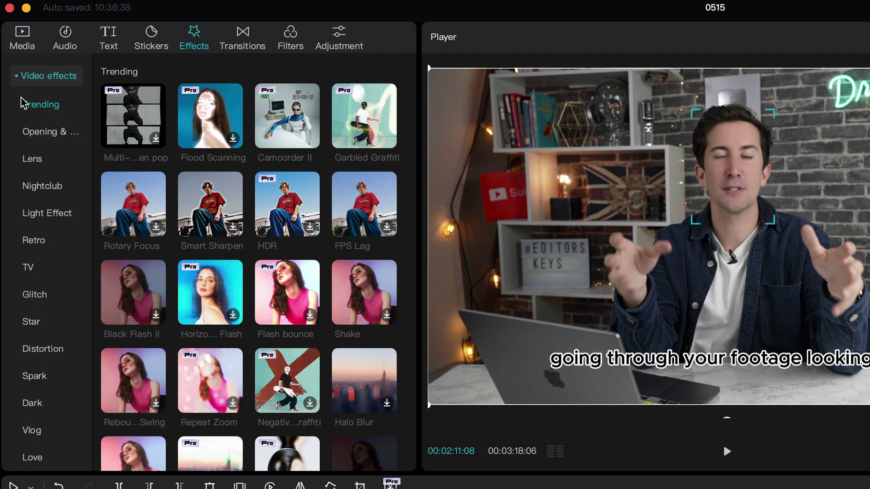
pyautogui.click(19, 78)
pyautogui.click(18, 109)
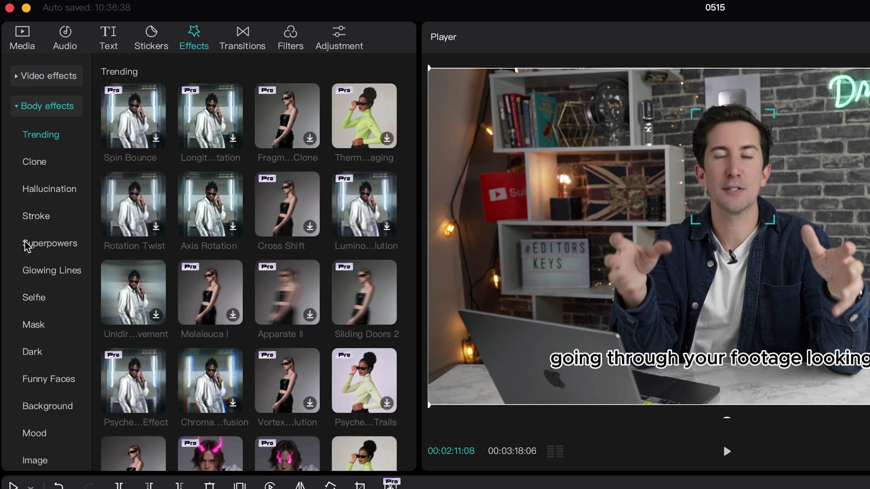
pyautogui.click(17, 107)
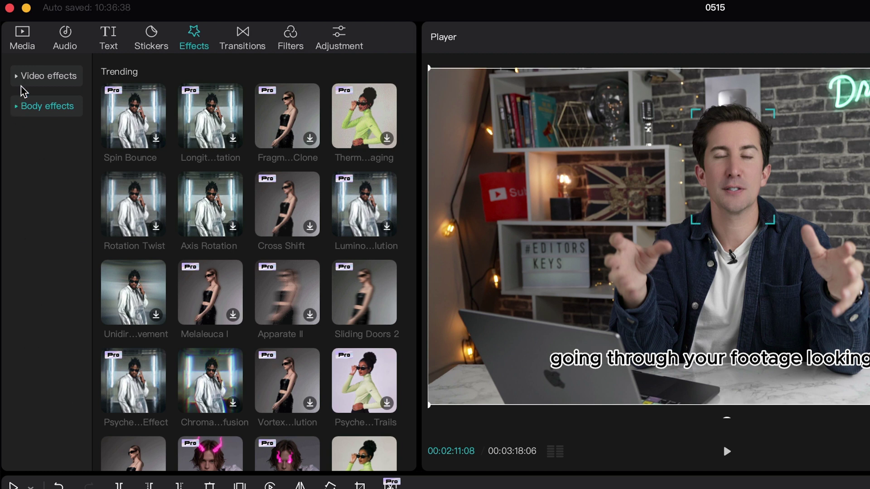
pyautogui.click(19, 77)
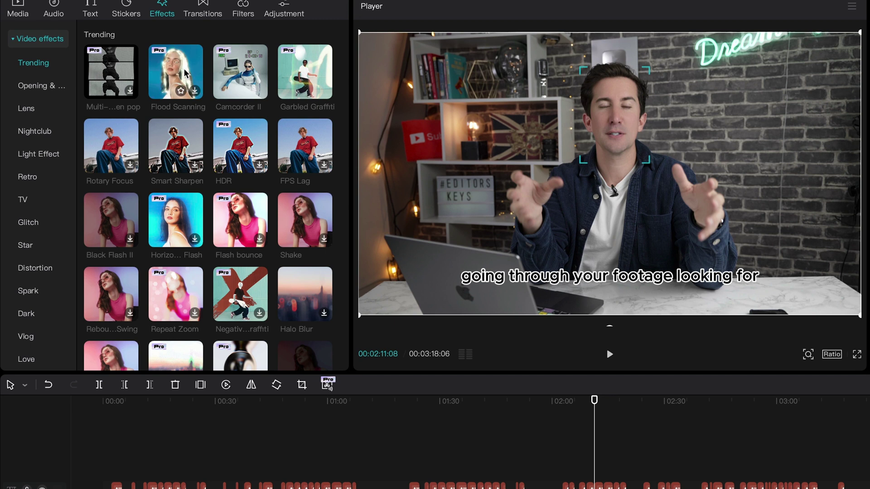
pyautogui.click(246, 73)
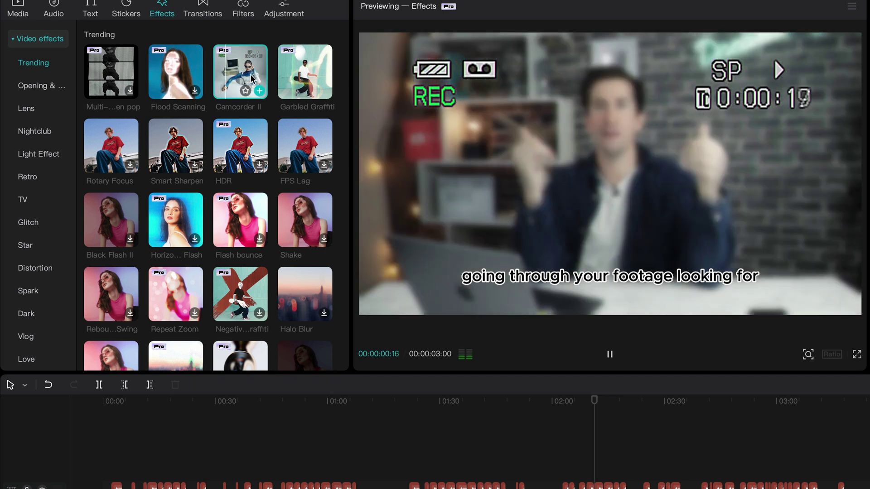
pyautogui.click(307, 78)
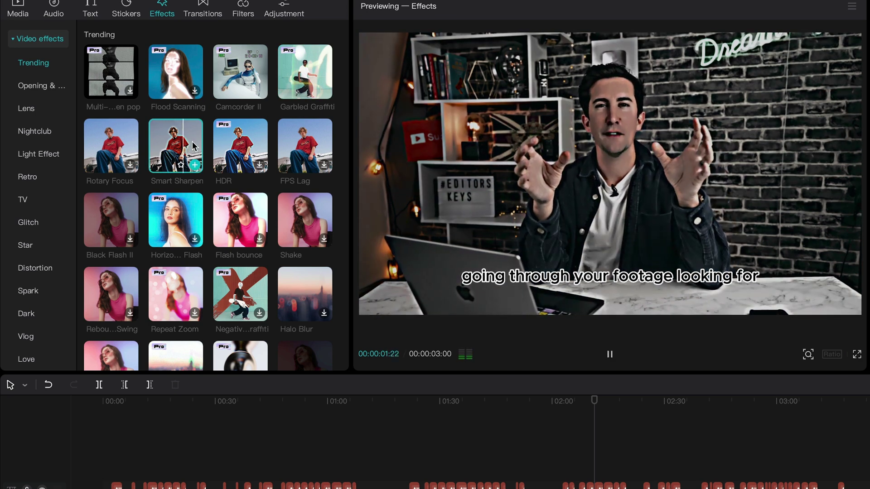
# Place Camcorder II at 02:19:24 with Blur 0 and Lateral chromatic aberration 86.
pyautogui.click(657, 459)
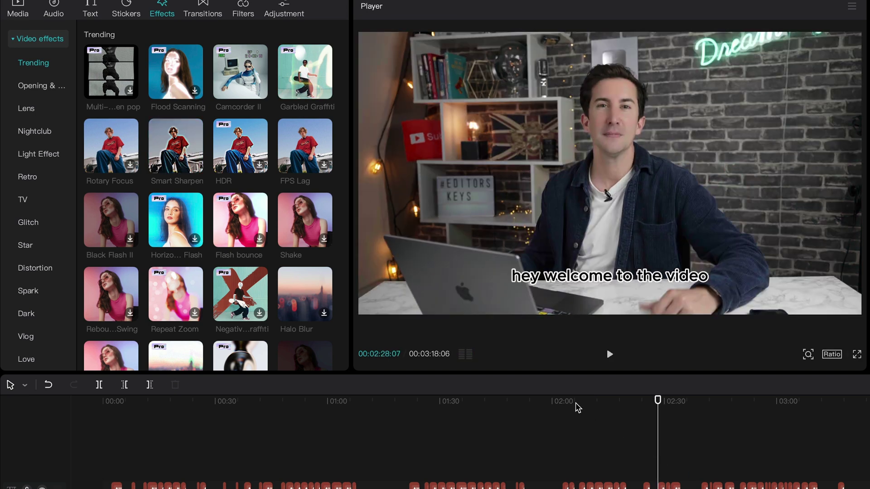
pyautogui.moveTo(655, 402); pyautogui.dragTo(626, 403)
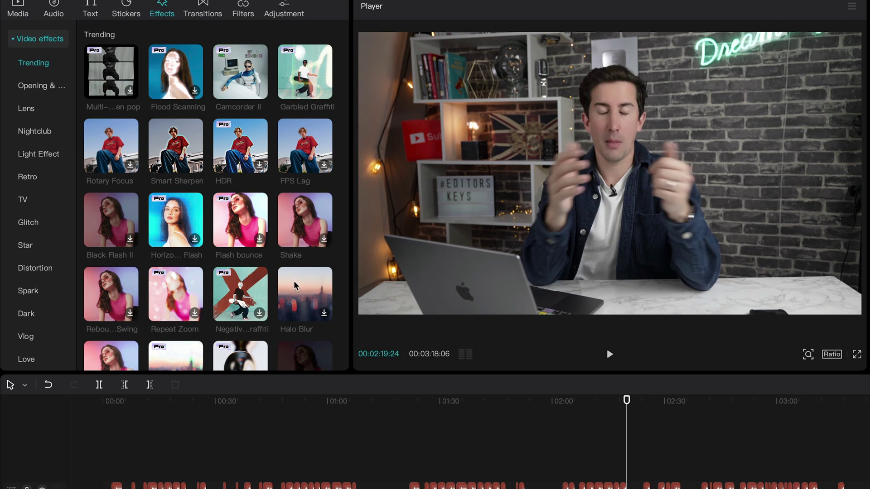
pyautogui.moveTo(176, 150); pyautogui.dragTo(443, 339)
pyautogui.moveTo(443, 268); pyautogui.dragTo(627, 405)
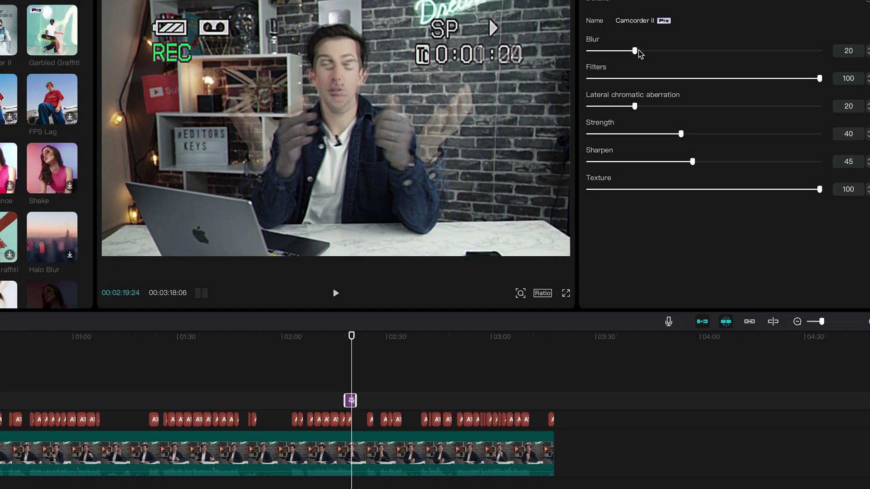
pyautogui.moveTo(638, 50); pyautogui.dragTo(539, 55)
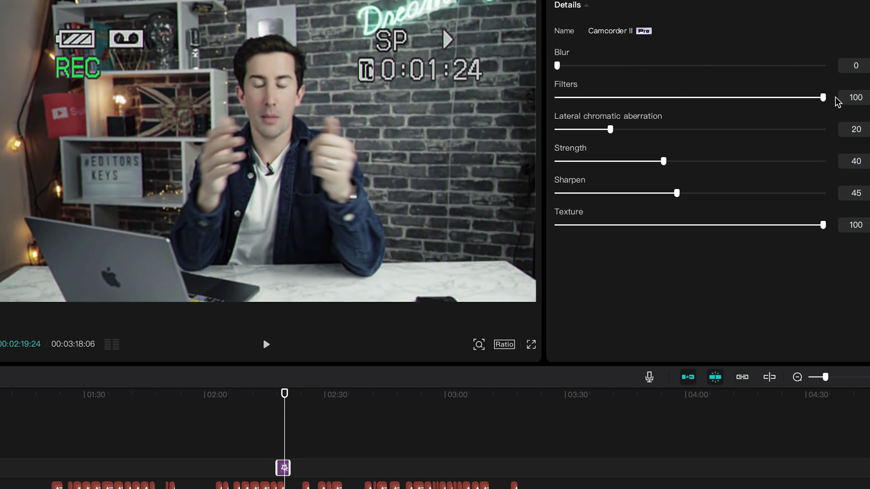
pyautogui.moveTo(824, 97)
pyautogui.mouseDown()
pyautogui.moveTo(536, 78)
pyautogui.moveTo(667, 105)
pyautogui.moveTo(823, 106)
pyautogui.mouseUp()
pyautogui.moveTo(617, 130)
pyautogui.mouseDown()
pyautogui.moveTo(705, 137)
pyautogui.moveTo(627, 132)
pyautogui.mouseUp()
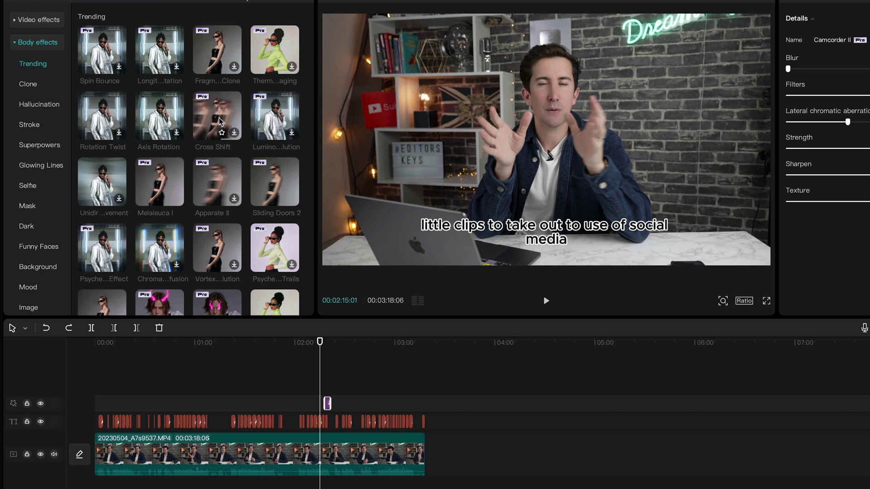
# Drop Luminous Dissolution above Camcorder II at about 02:19 and scrub through to preview it.
pyautogui.moveTo(275, 121); pyautogui.dragTo(341, 389)
pyautogui.scroll(4, 594, 358)
pyautogui.moveTo(562, 348); pyautogui.dragTo(578, 348)
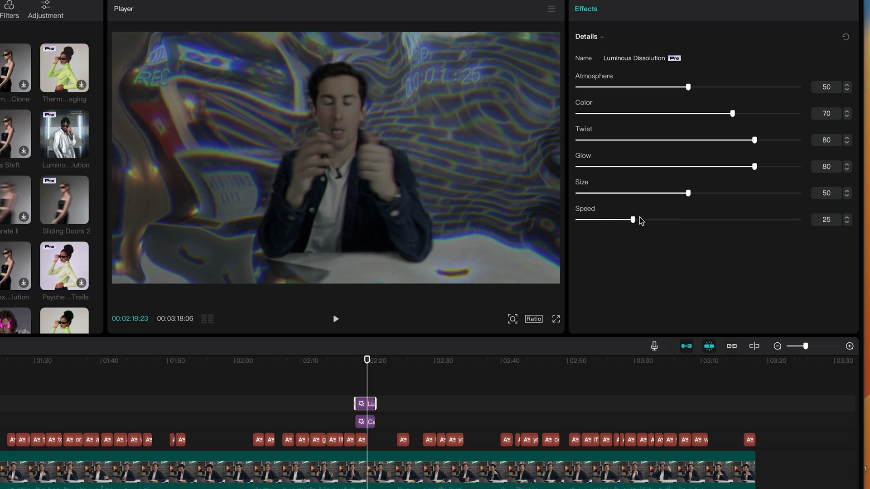
pyautogui.click(407, 394)
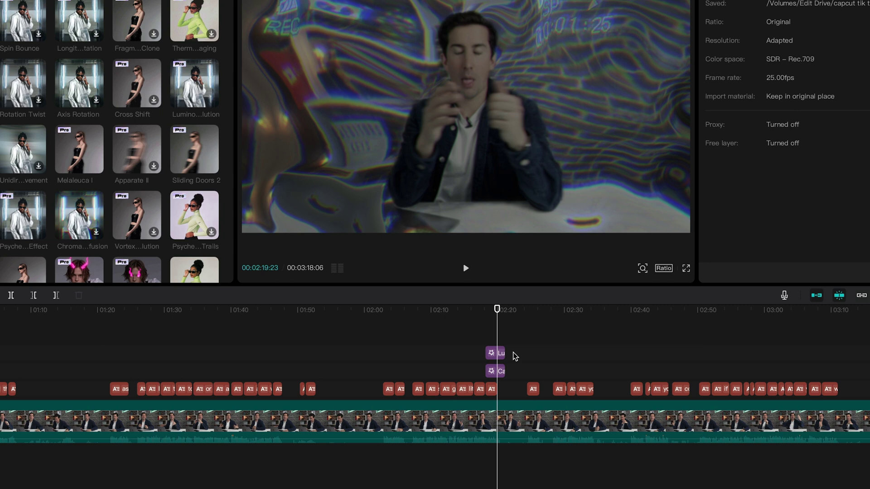
# Delete both effects, then apply Melaleuca I from ~02:11 and Camcorder II from ~02:00 to the clip.
pyautogui.moveTo(515, 356); pyautogui.dragTo(478, 376)
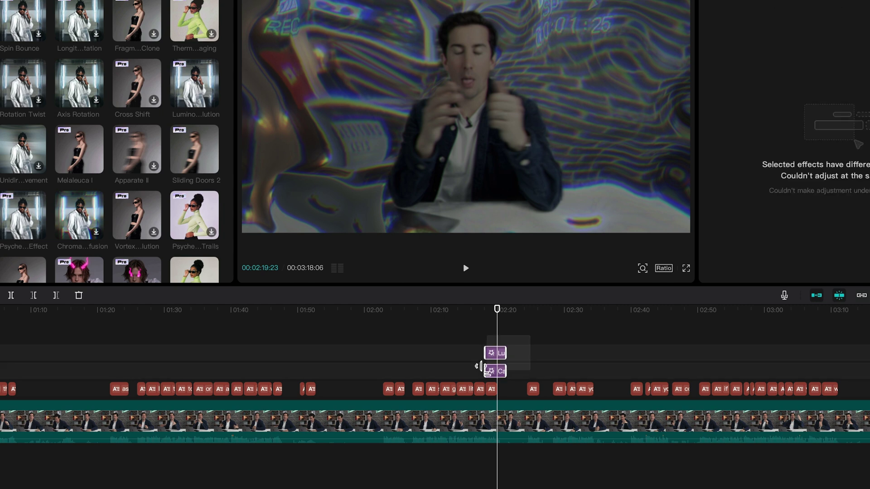
pyautogui.press('Delete')
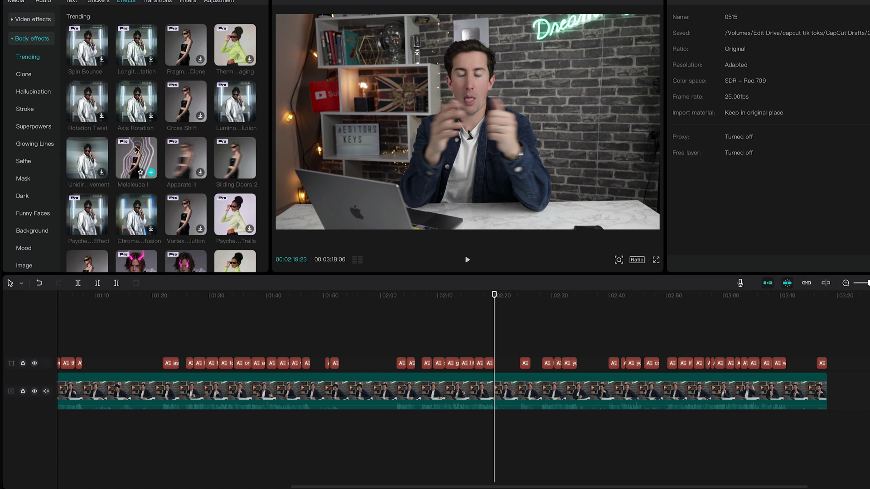
pyautogui.moveTo(136, 158); pyautogui.dragTo(482, 390)
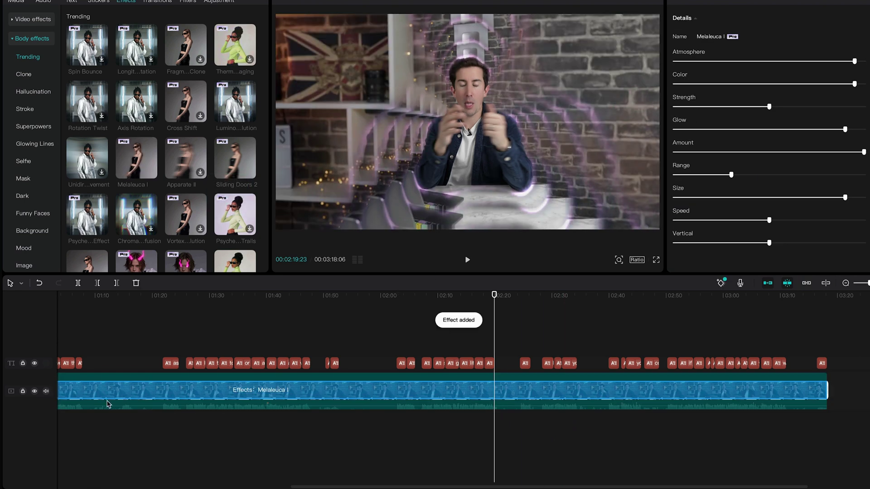
pyautogui.scroll(-3, 266, 423)
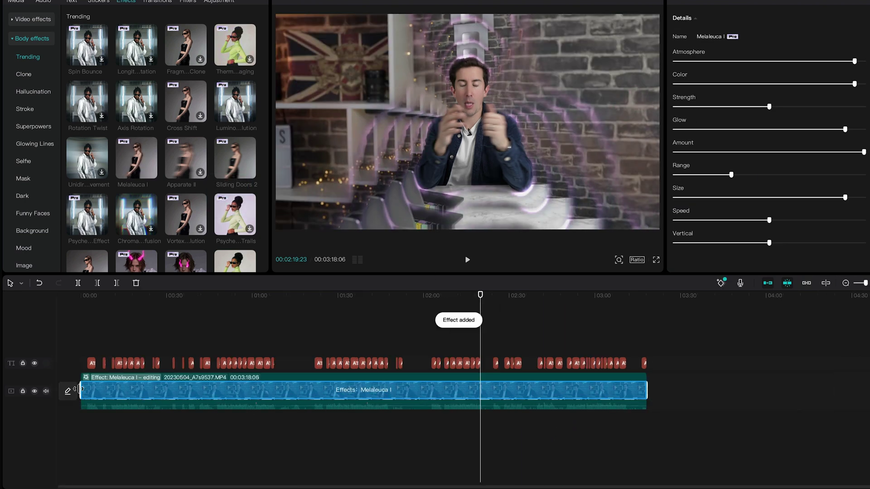
pyautogui.moveTo(82, 391); pyautogui.dragTo(463, 392)
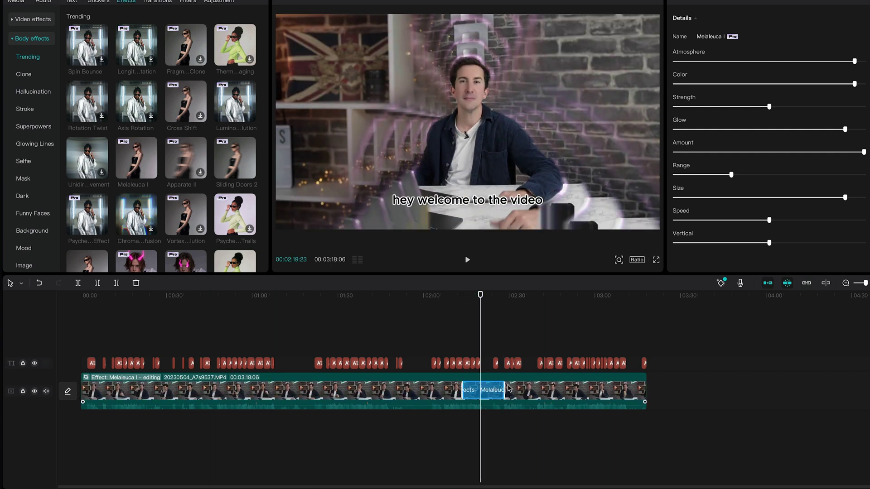
pyautogui.moveTo(186, 46); pyautogui.dragTo(476, 403)
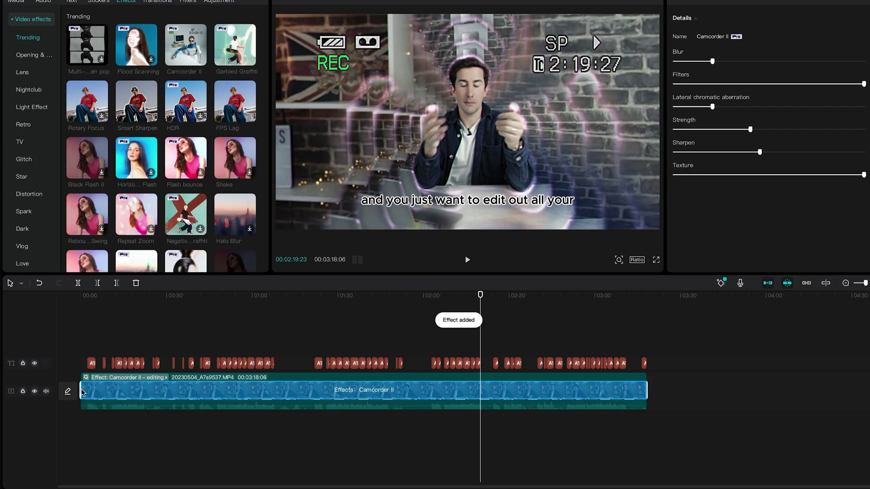
pyautogui.moveTo(83, 392); pyautogui.dragTo(410, 392)
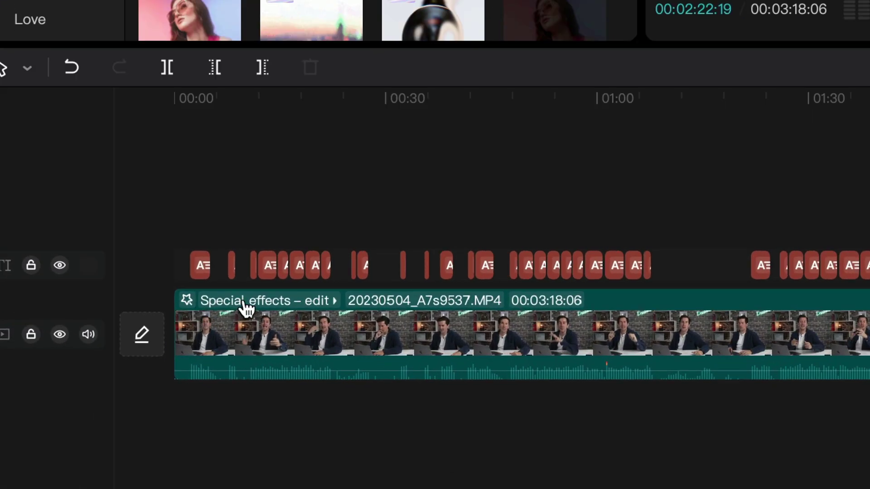
pyautogui.click(105, 388)
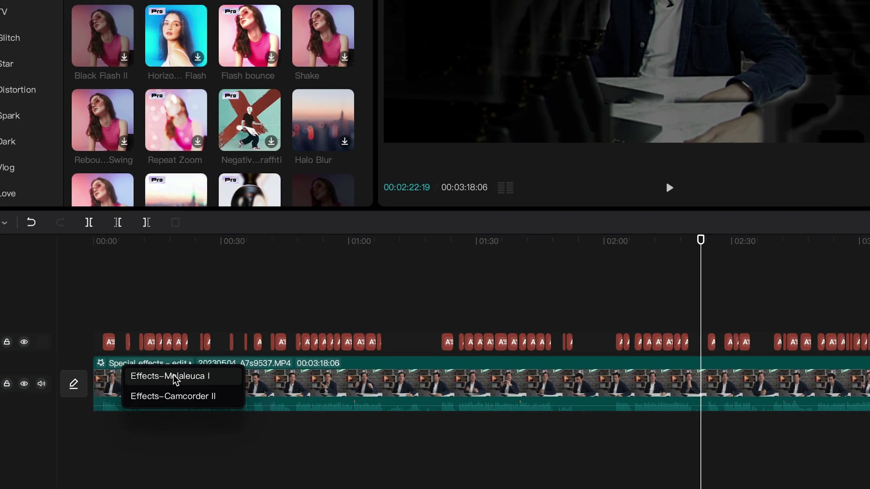
pyautogui.click(299, 322)
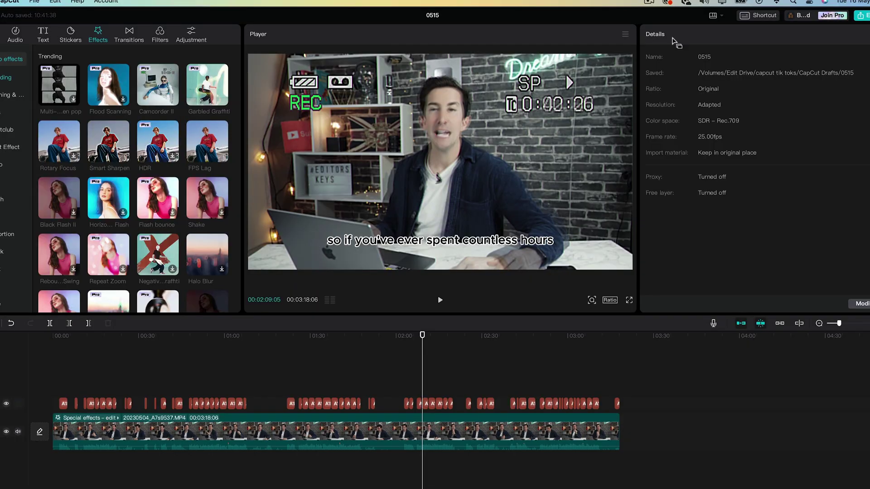
# Select the interview clip at 01:09 and enable Auto cutout to isolate the presenter.
pyautogui.click(418, 439)
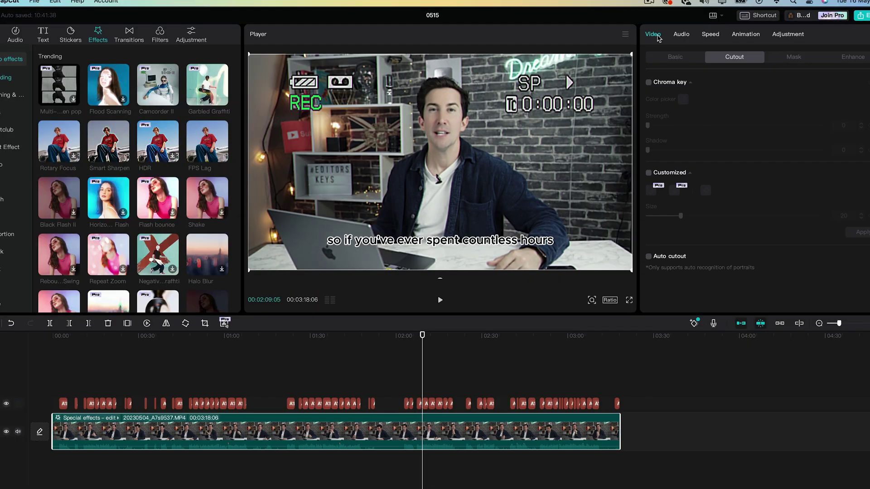
pyautogui.click(677, 58)
pyautogui.click(502, 380)
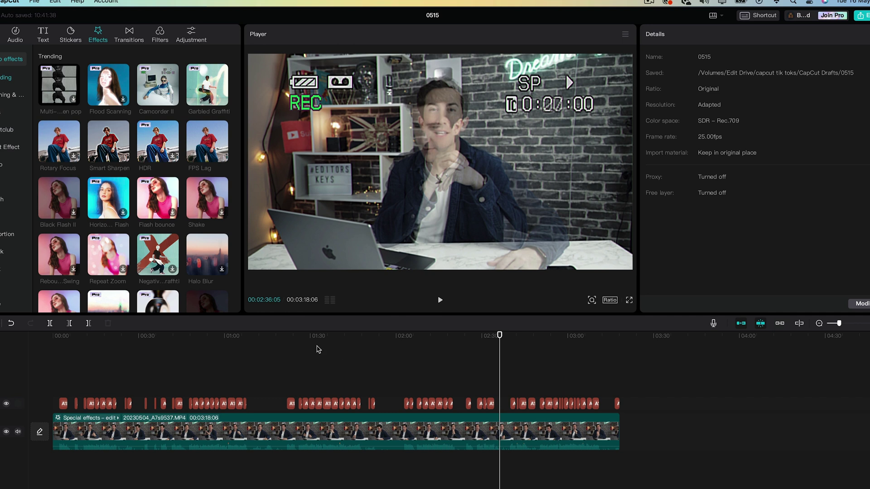
pyautogui.click(281, 345)
pyautogui.click(238, 343)
pyautogui.click(251, 342)
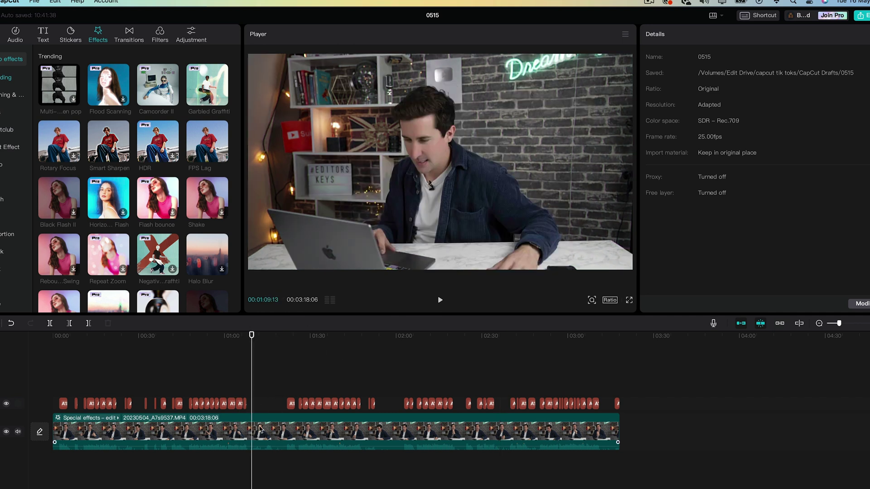
pyautogui.click(257, 427)
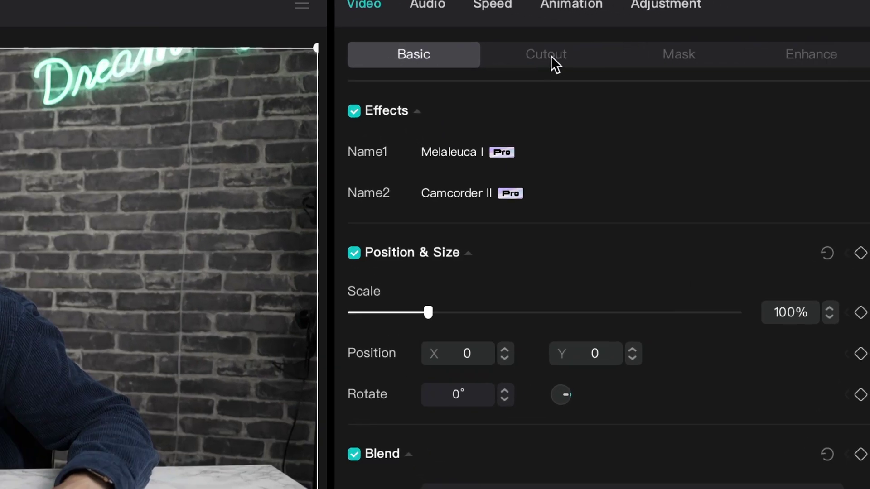
pyautogui.click(738, 58)
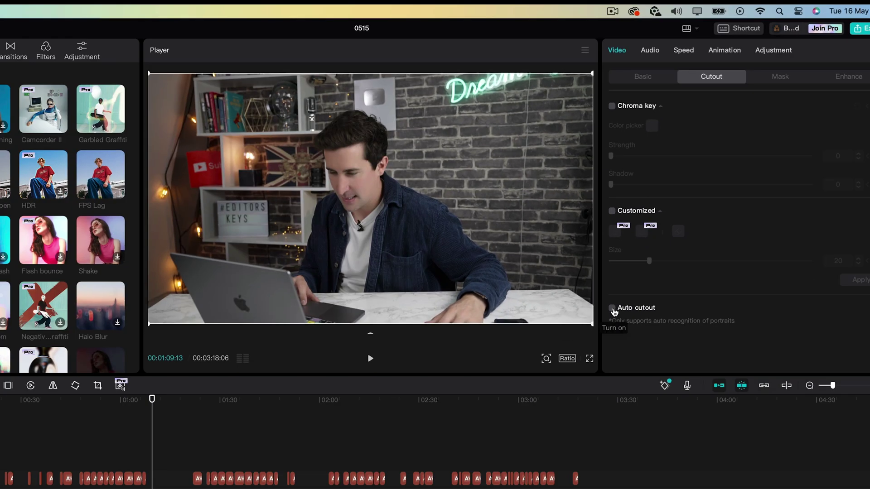
pyautogui.click(613, 309)
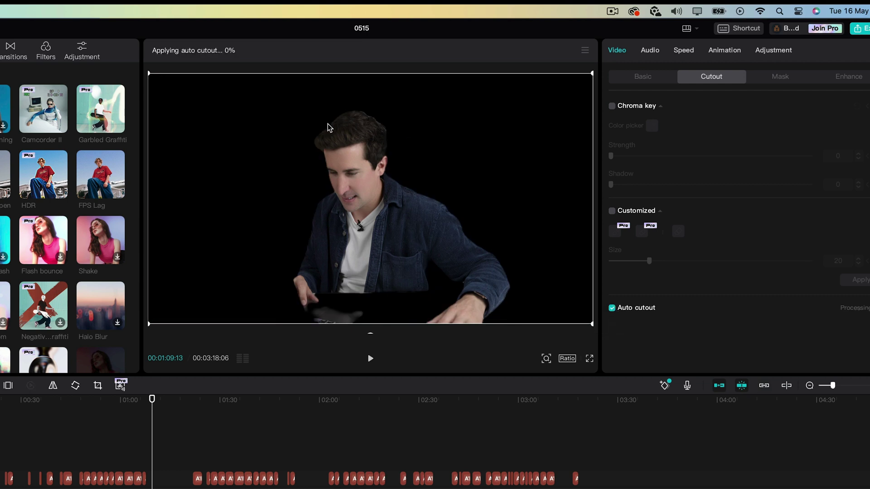
pyautogui.moveTo(152, 398); pyautogui.dragTo(135, 406)
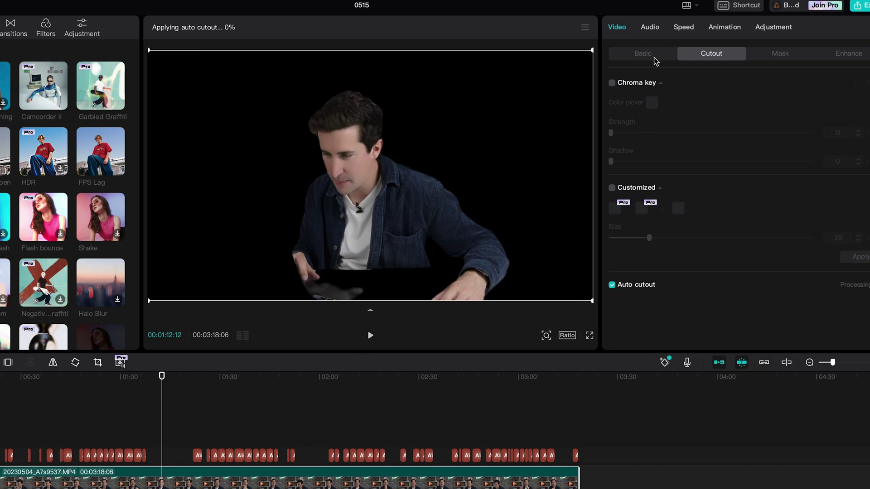
# Set the canvas behind the presenter to a salmon solid colour.
pyautogui.click(654, 59)
pyautogui.scroll(-10, 666, 243)
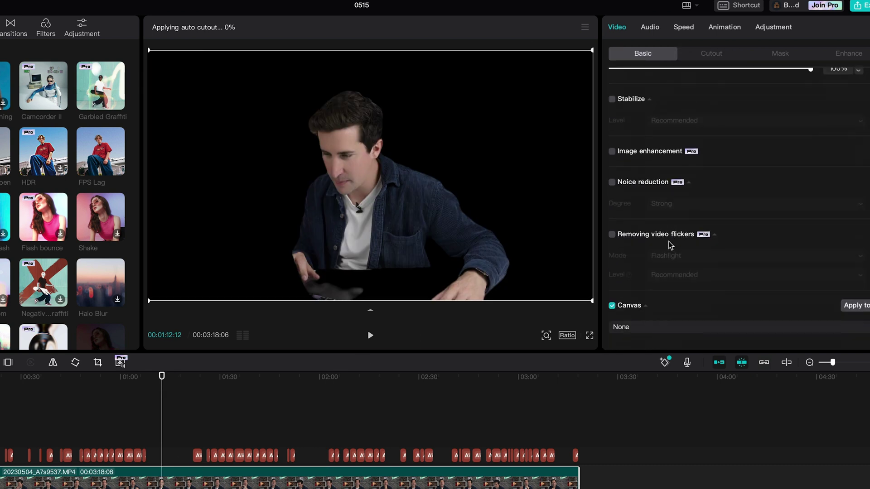
pyautogui.click(663, 322)
pyautogui.click(638, 384)
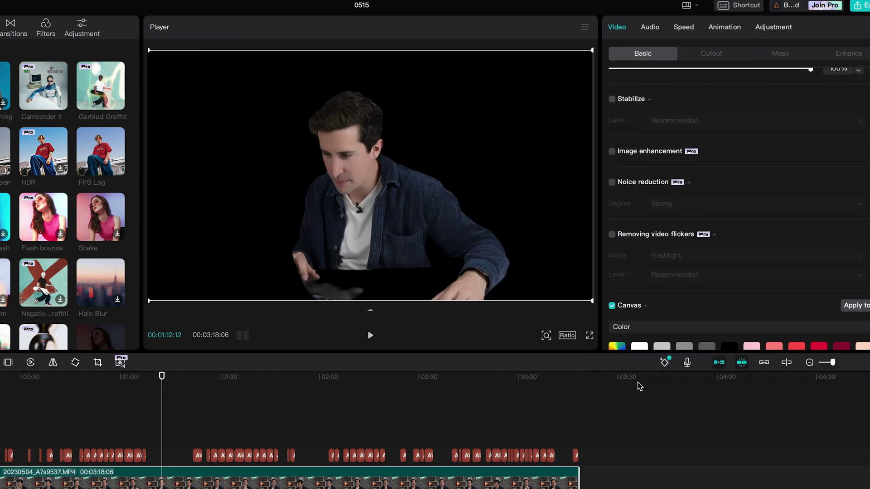
pyautogui.click(775, 347)
pyautogui.moveTo(75, 380); pyautogui.dragTo(82, 384)
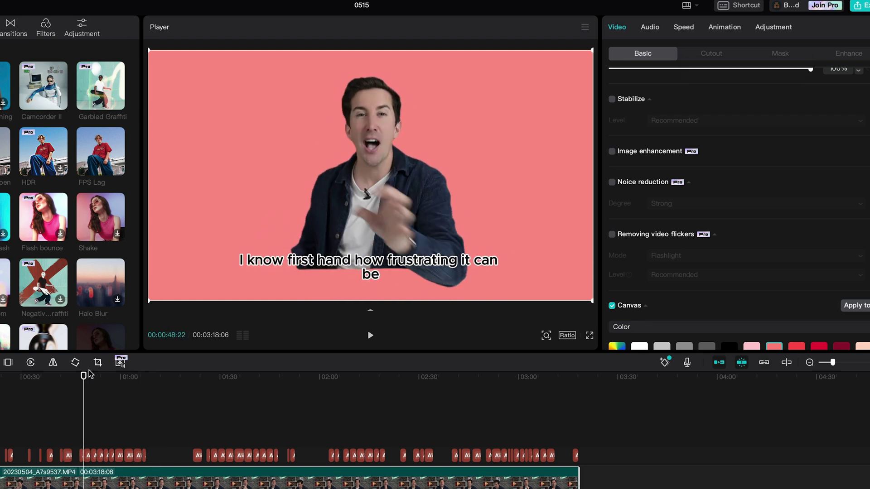
# Switch the canvas to Style and try the plaid, red Christmas, airmail and purple backgrounds.
pyautogui.click(634, 329)
pyautogui.click(637, 400)
pyautogui.click(756, 310)
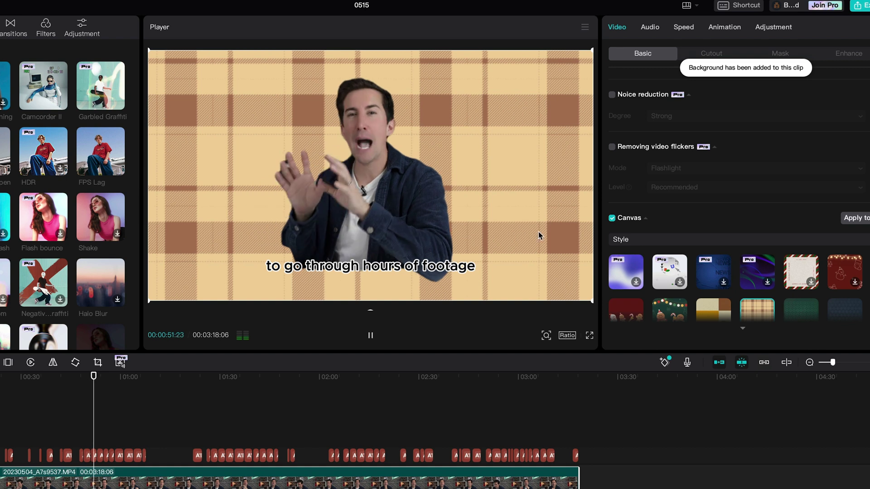
pyautogui.click(845, 272)
pyautogui.click(801, 272)
pyautogui.click(760, 273)
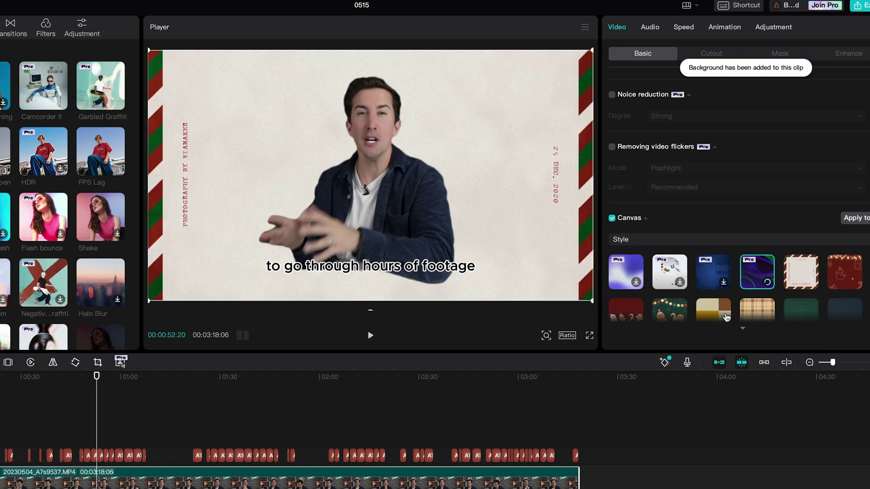
pyautogui.click(742, 328)
# Apply the pink sparkly canvas style and add the 498.MP4 pizzeria sign clip at 01:33.
pyautogui.click(675, 250)
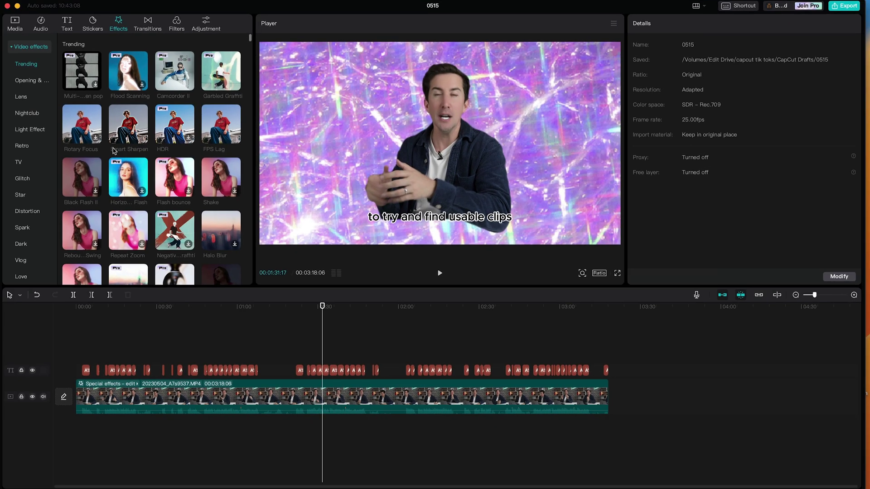
pyautogui.click(19, 25)
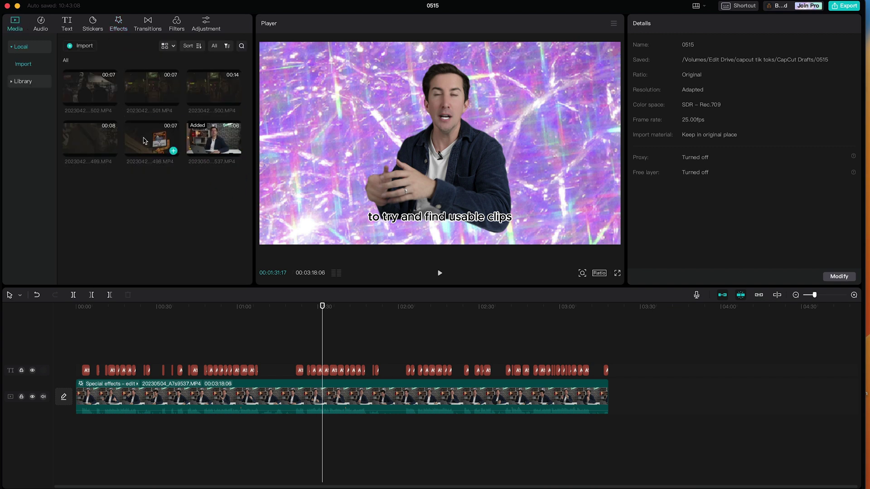
pyautogui.moveTo(145, 141); pyautogui.dragTo(320, 359)
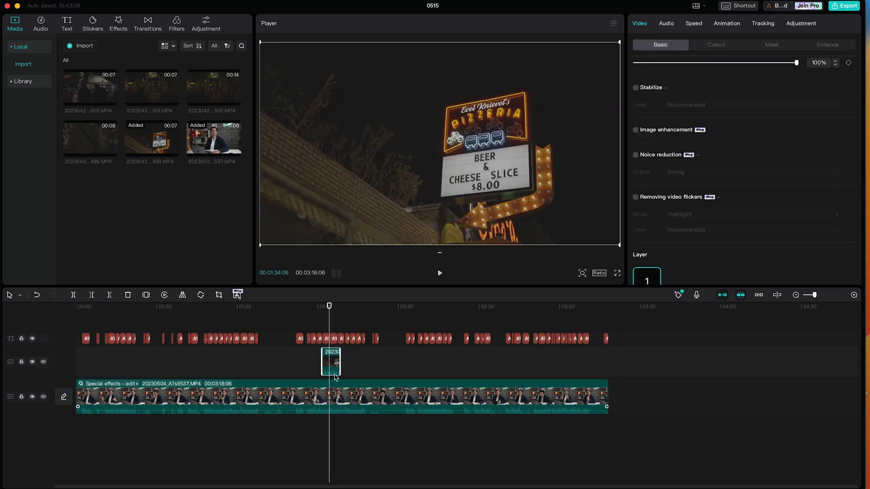
pyautogui.moveTo(332, 373); pyautogui.dragTo(326, 318)
pyautogui.click(326, 309)
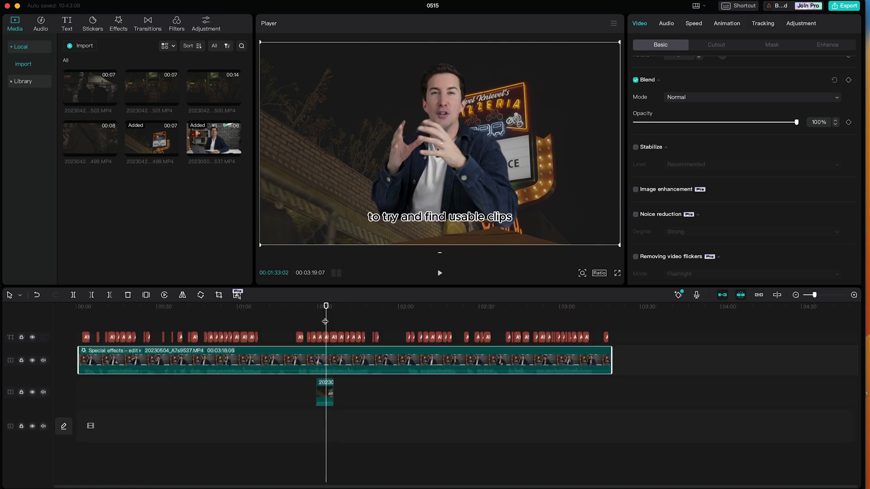
# Shrink the talking-head clip to 92% and shift the presenter left in the frame.
pyautogui.click(333, 383)
pyautogui.click(415, 151)
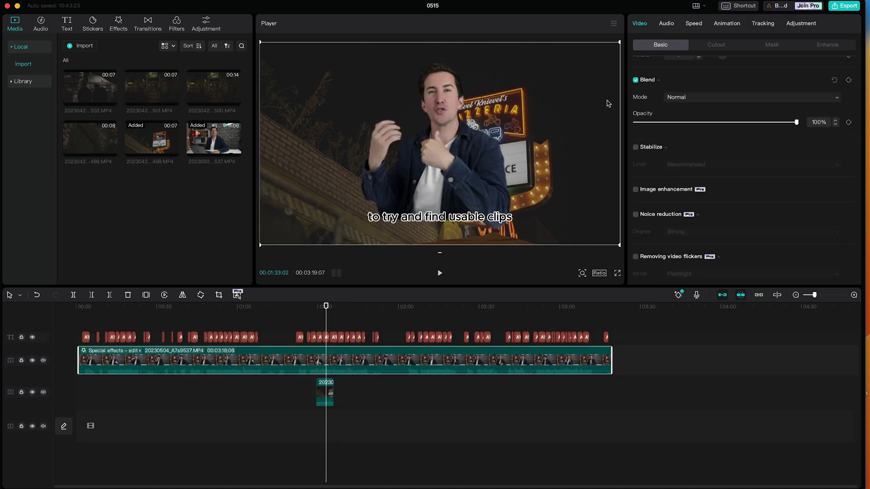
pyautogui.scroll(5, 693, 134)
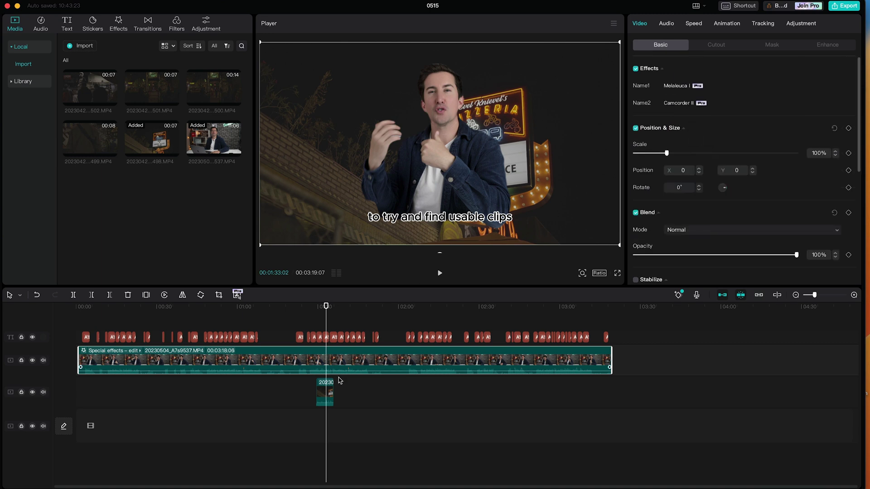
pyautogui.moveTo(448, 148); pyautogui.dragTo(401, 161)
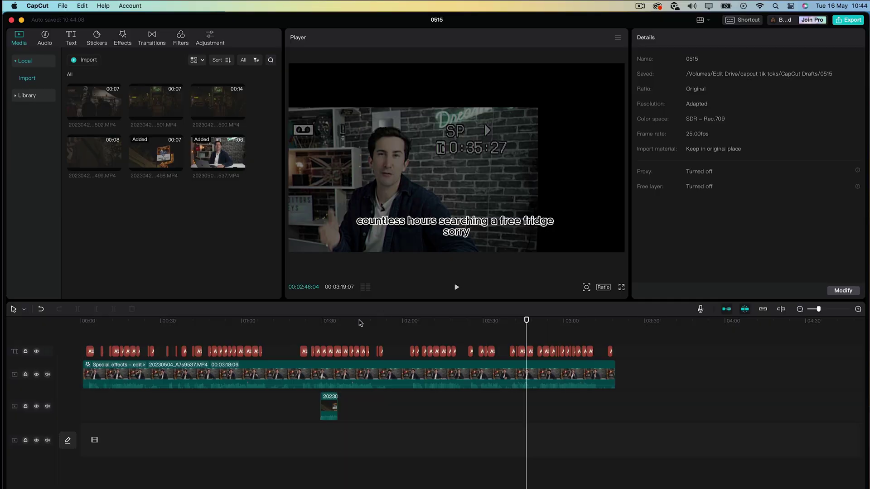
pyautogui.click(360, 322)
pyautogui.click(455, 469)
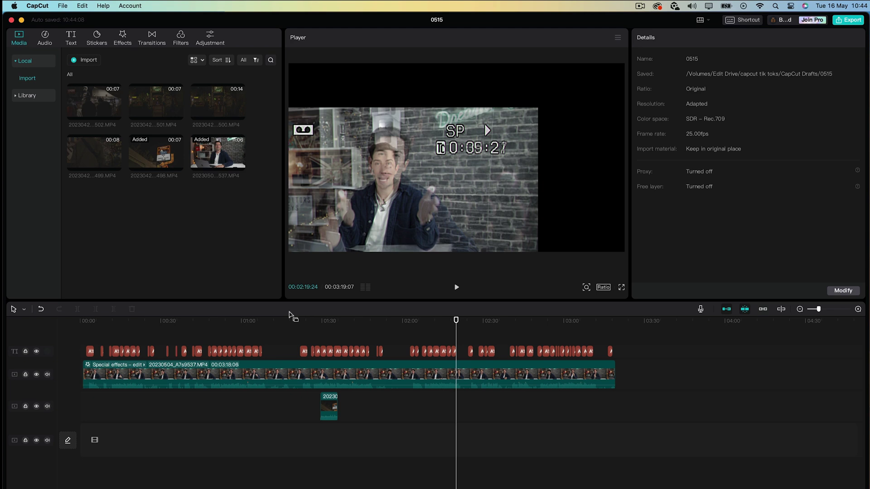
# Open the keyboard shortcut settings and browse the Player, Basic, Other and Timeline lists.
pyautogui.click(278, 321)
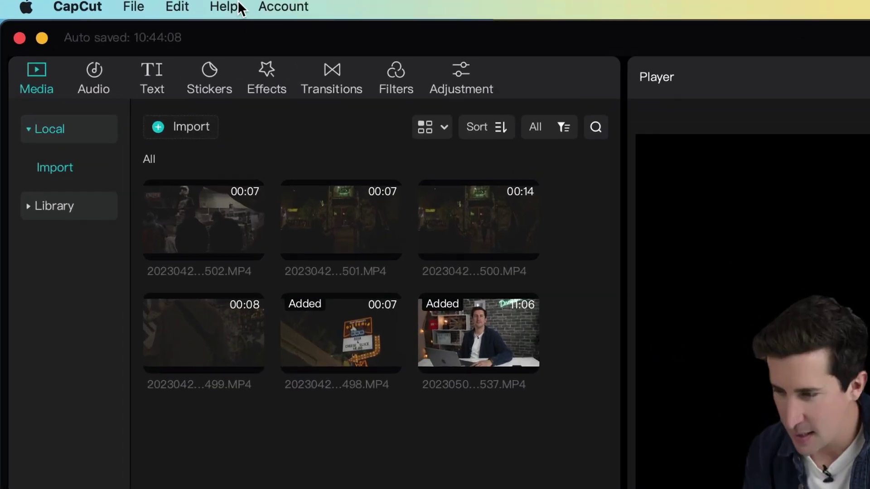
pyautogui.click(102, 4)
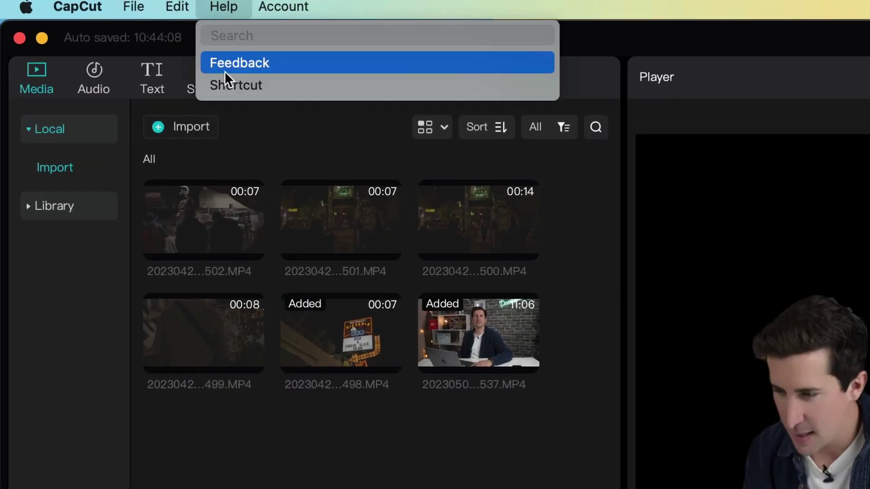
pyautogui.click(236, 84)
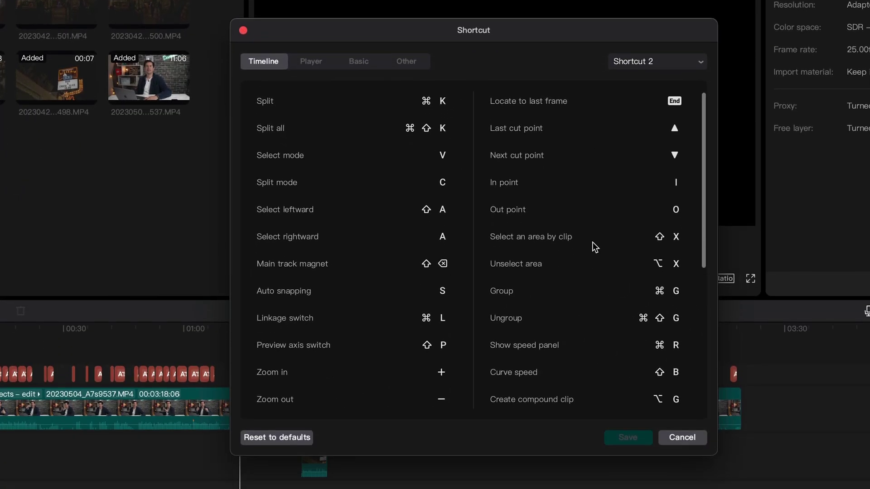
pyautogui.click(325, 60)
pyautogui.click(359, 63)
pyautogui.click(408, 63)
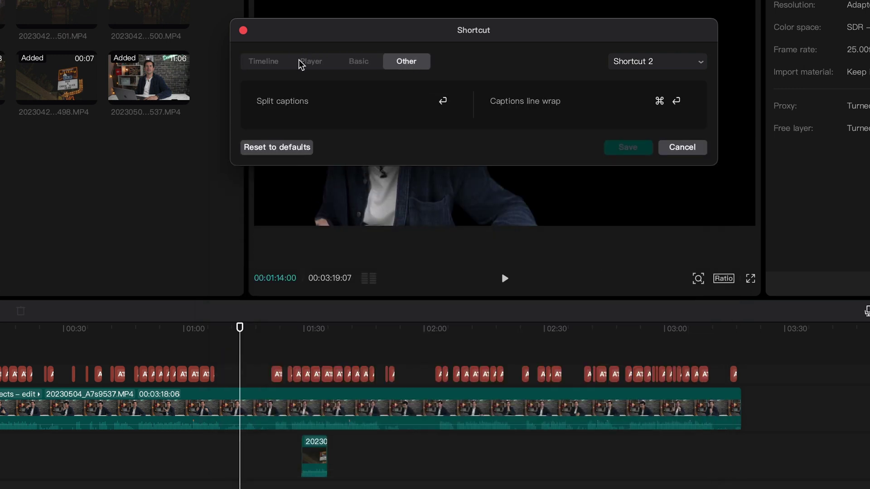
pyautogui.click(274, 62)
# Compare the Shortcut 1, 2, 3 and 4 key presets from the preset list.
pyautogui.click(618, 63)
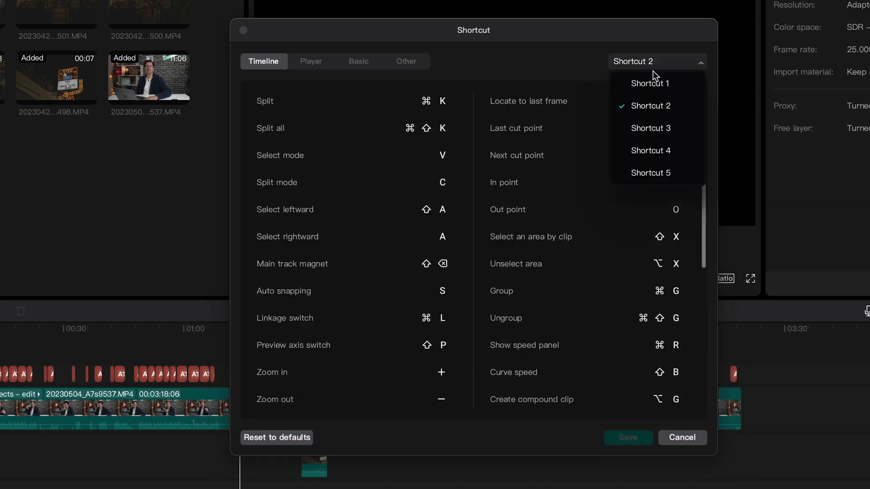
pyautogui.click(648, 85)
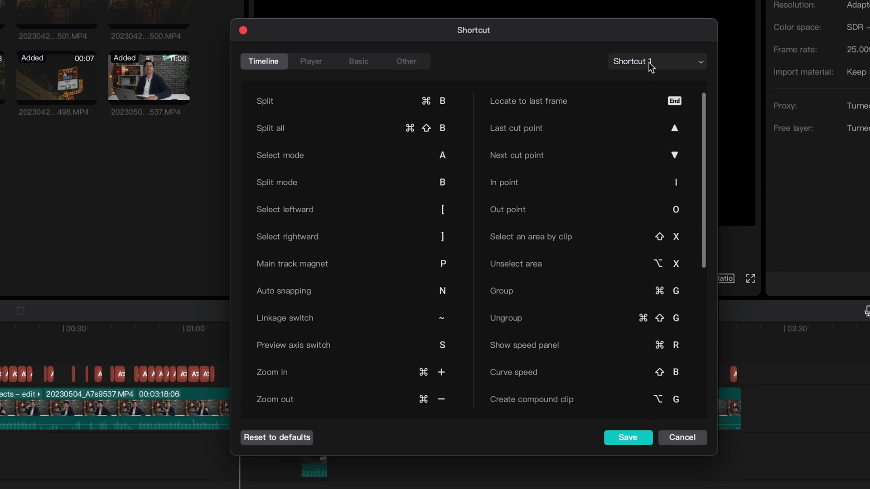
pyautogui.click(650, 64)
pyautogui.click(653, 107)
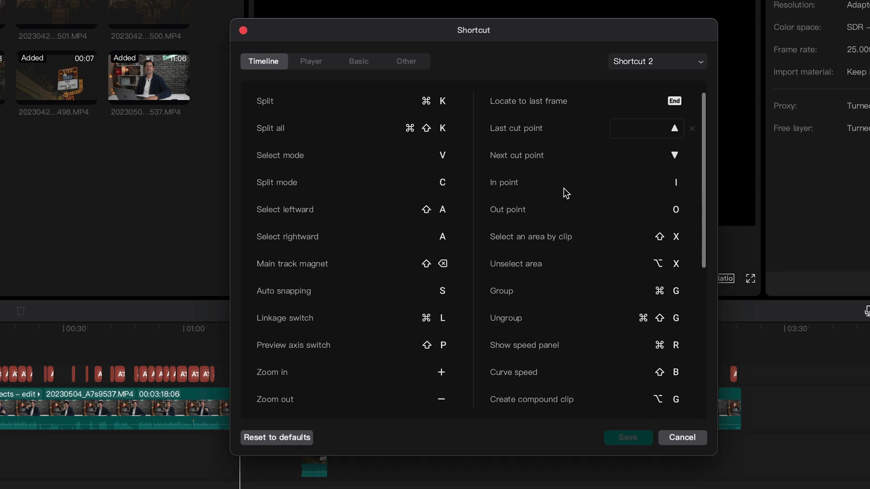
pyautogui.click(654, 62)
pyautogui.click(639, 130)
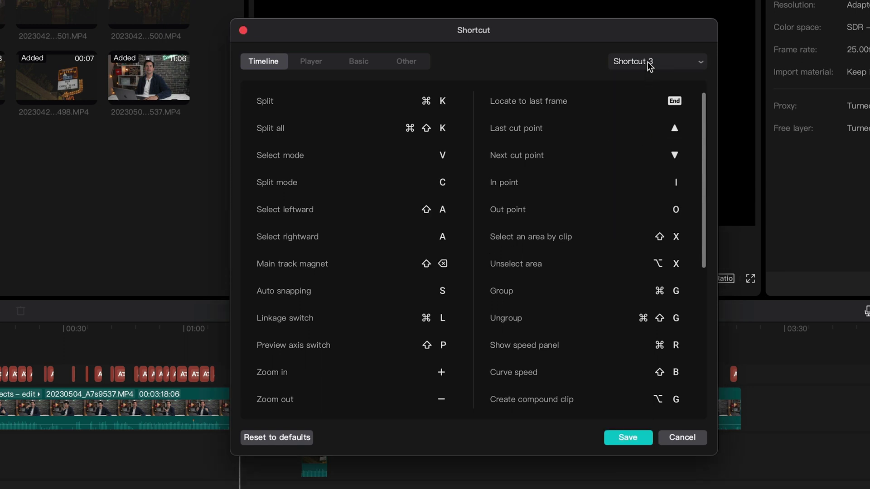
pyautogui.click(657, 61)
pyautogui.click(644, 150)
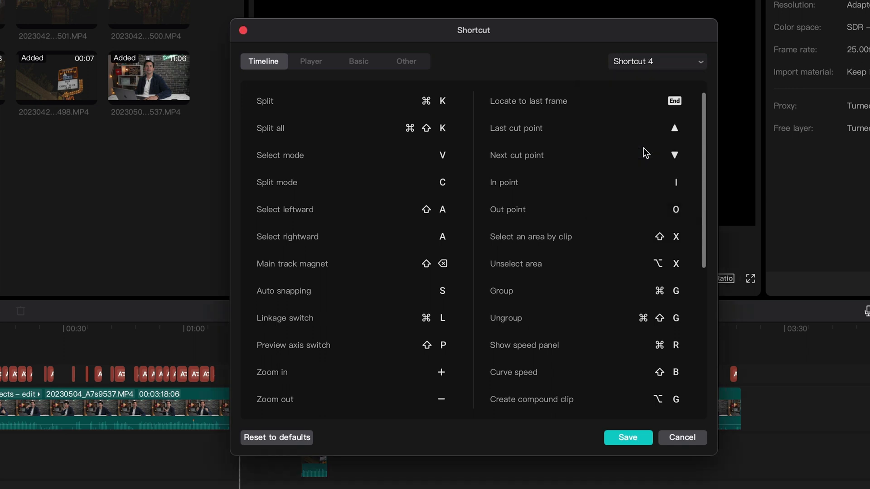
pyautogui.click(652, 64)
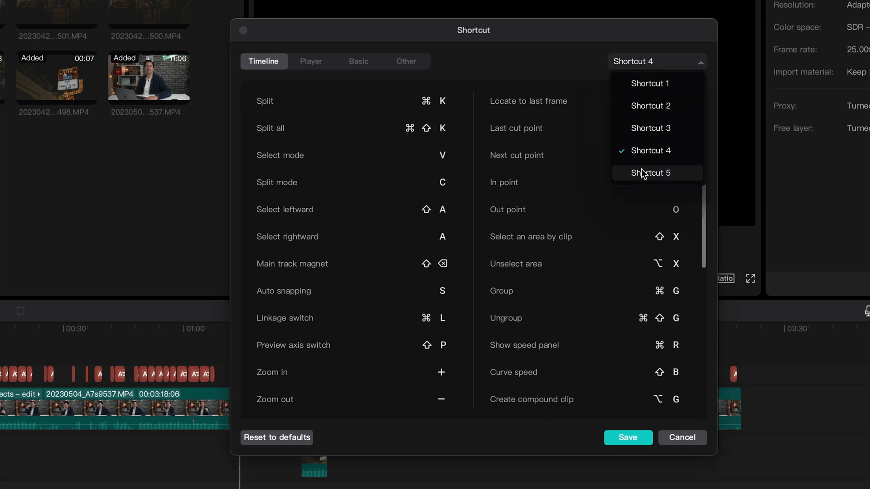
# Choose the Shortcut 2 preset, remap Select rightward to G, and save the settings.
pyautogui.click(661, 105)
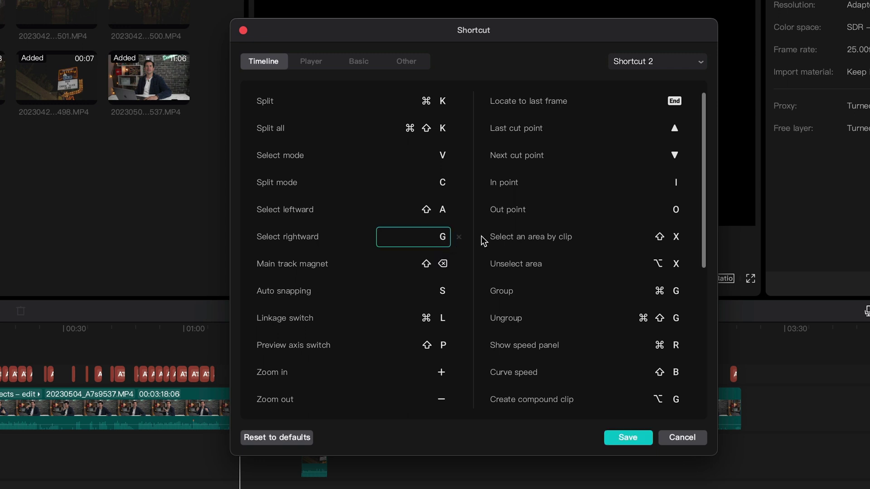
pyautogui.click(620, 437)
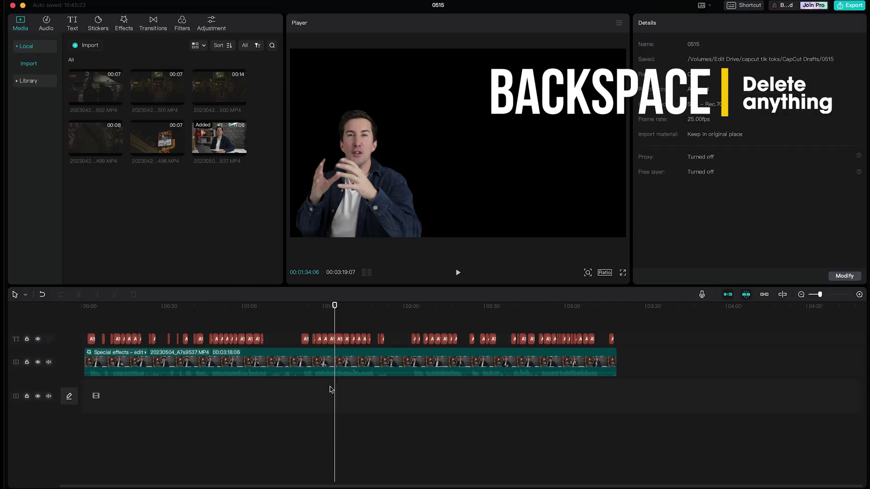
# Delete the small clip on the second track.
pyautogui.click(362, 174)
pyautogui.press('BackSpace')
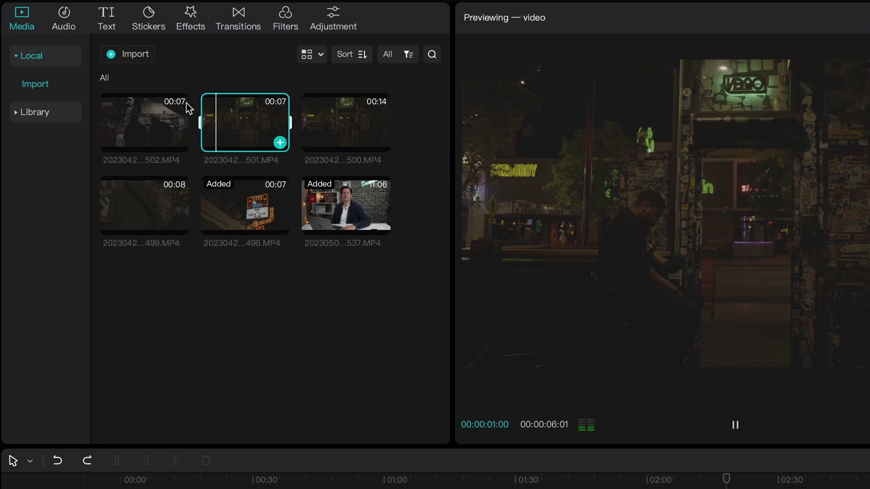
pyautogui.click(199, 132)
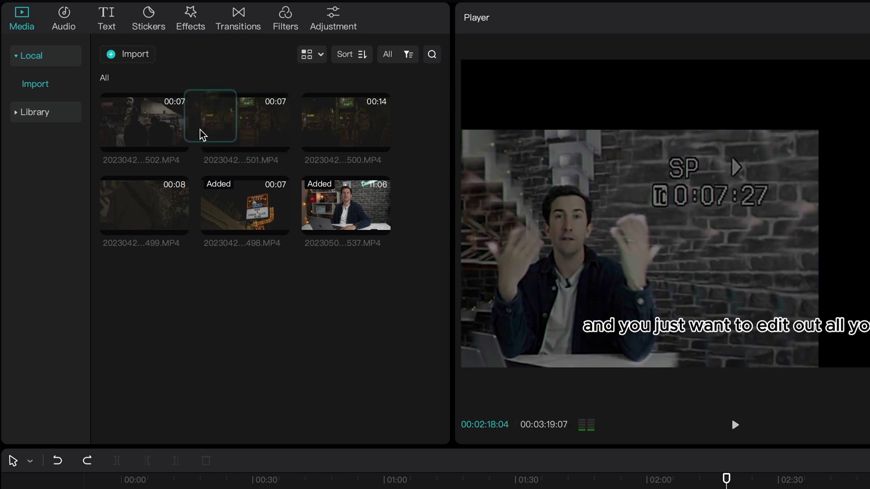
# Set an in point on the 501 night-street clip and drag it toward the timeline.
pyautogui.click(240, 123)
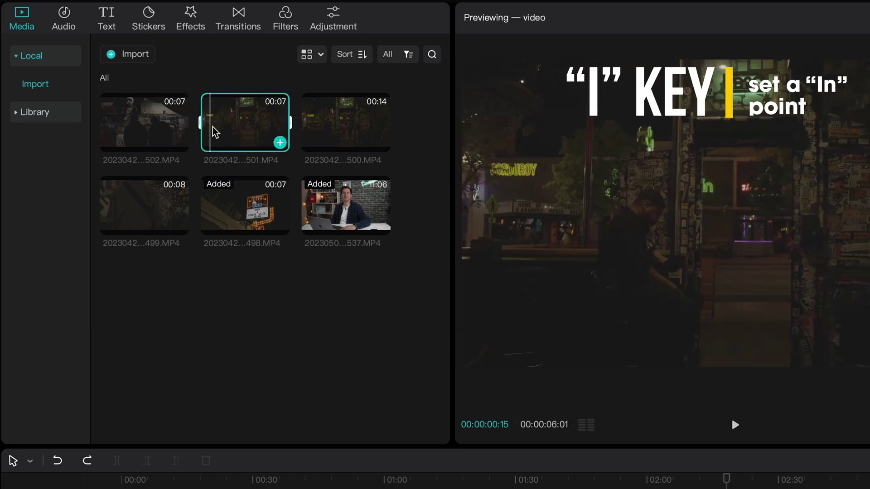
pyautogui.press('i')
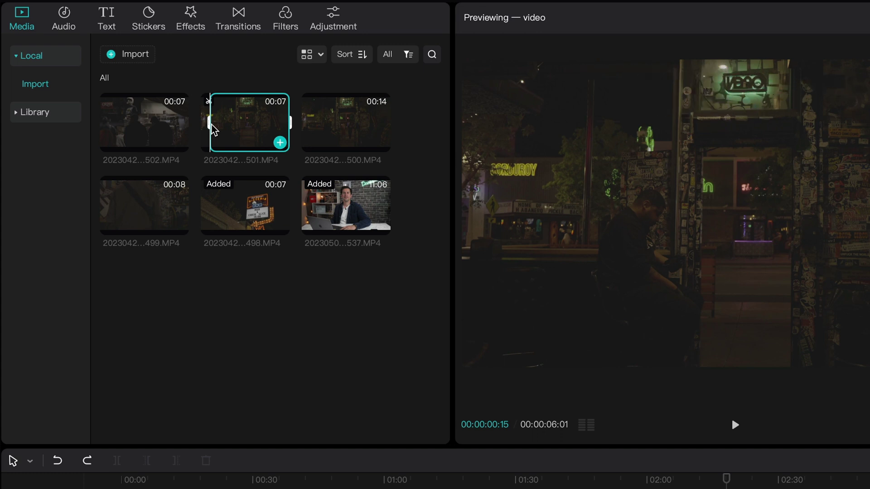
pyautogui.press('space')
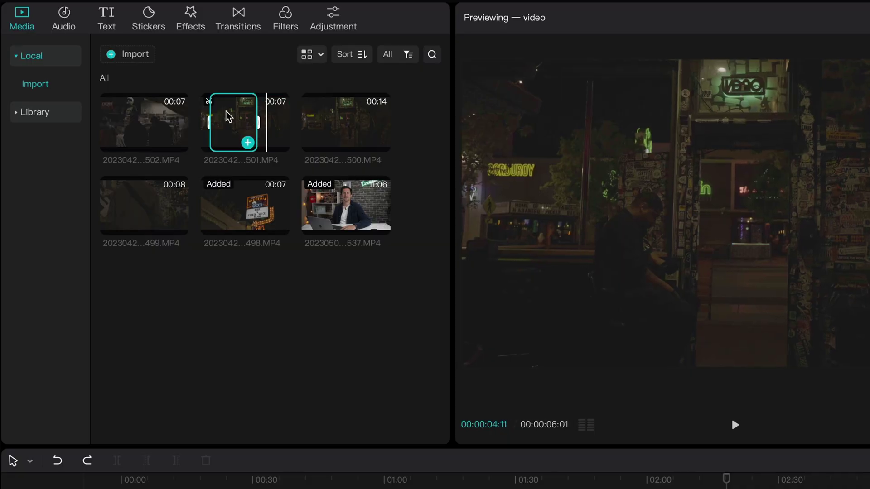
pyautogui.moveTo(229, 117); pyautogui.dragTo(733, 488)
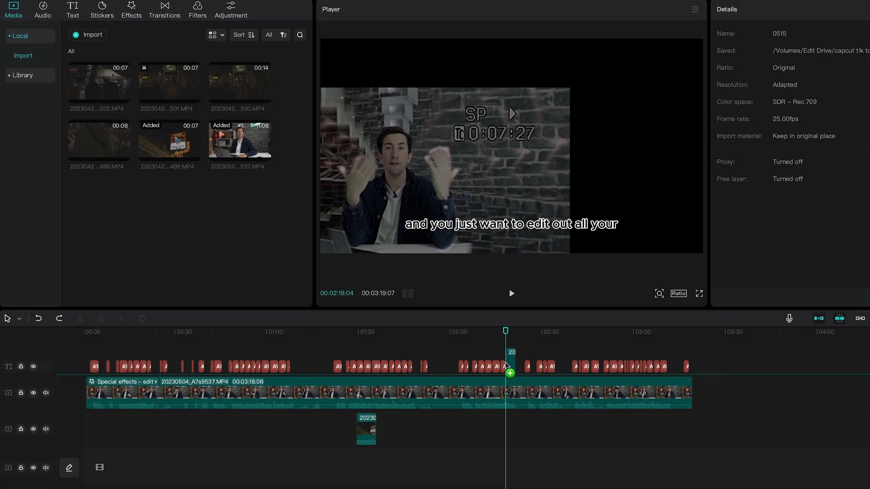
# Place the trimmed 501 clip on a new track above the main video and return to 01:11.
pyautogui.moveTo(506, 367); pyautogui.dragTo(513, 364)
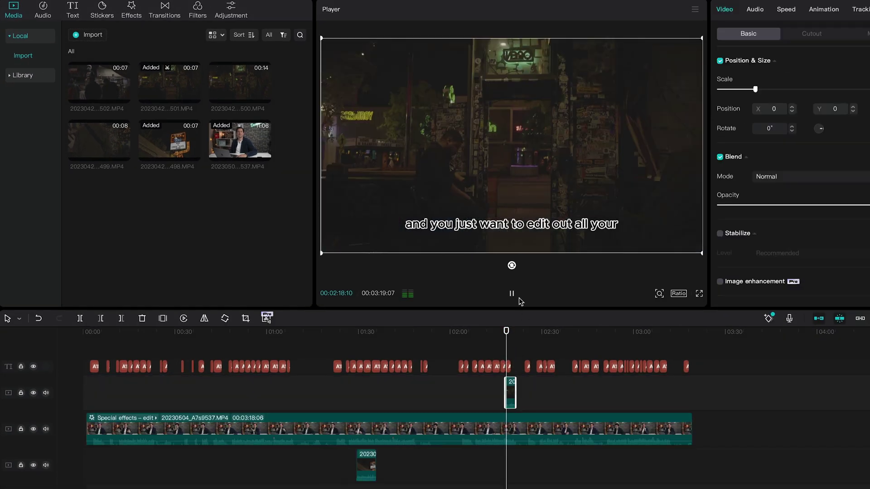
pyautogui.press('space')
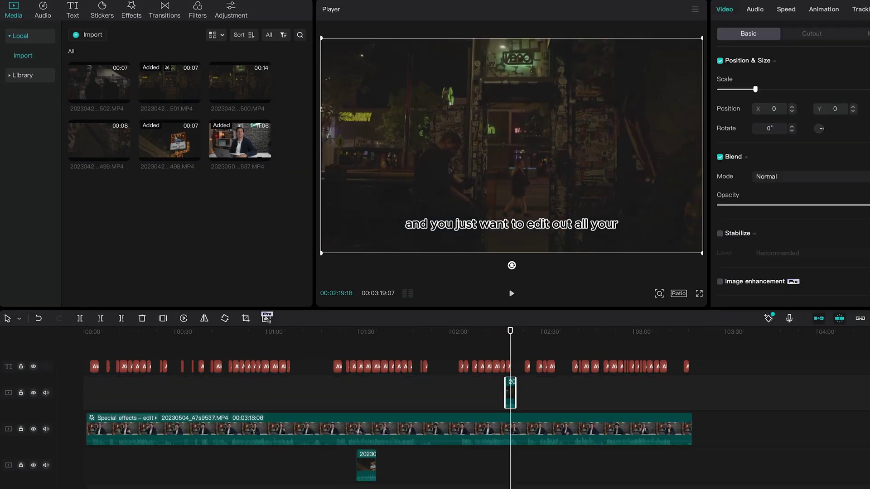
pyautogui.click(300, 332)
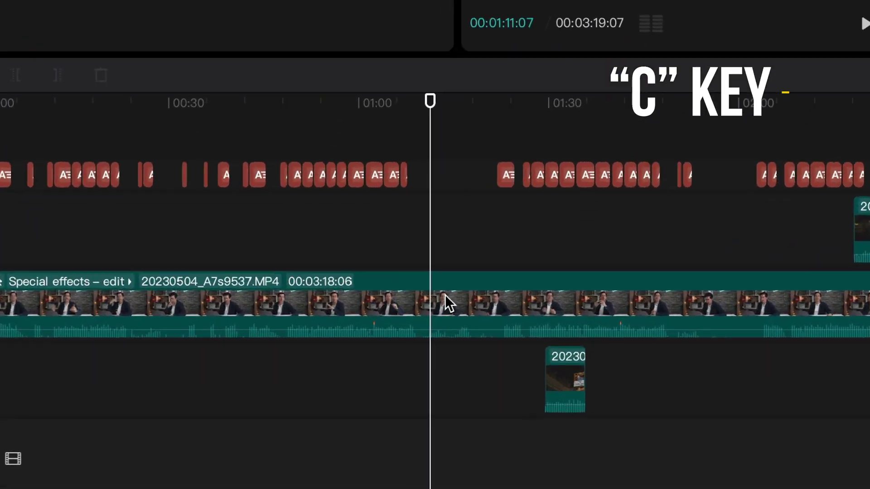
# Split the main clip at 01:11 and two later points, then redo the undone cuts.
pyautogui.click(319, 383)
pyautogui.press('c')
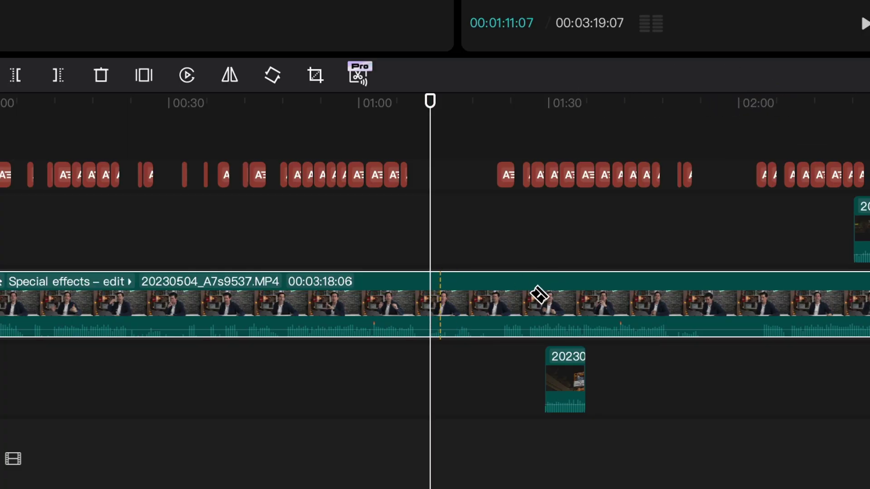
pyautogui.click(439, 301)
pyautogui.click(590, 307)
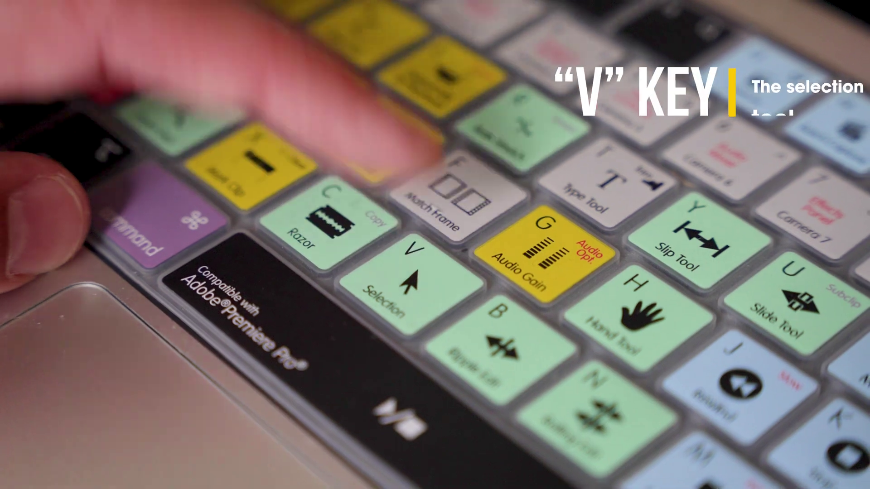
pyautogui.click(573, 307)
pyautogui.press('v')
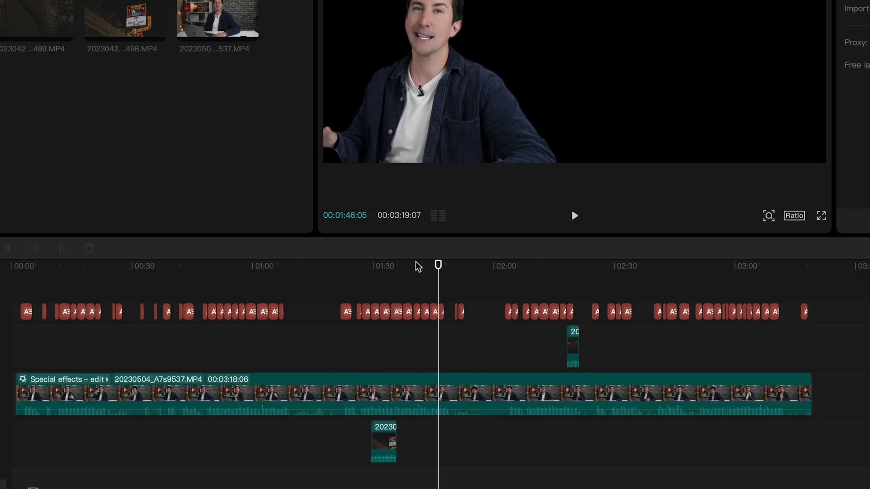
pyautogui.press('super+shift+z')
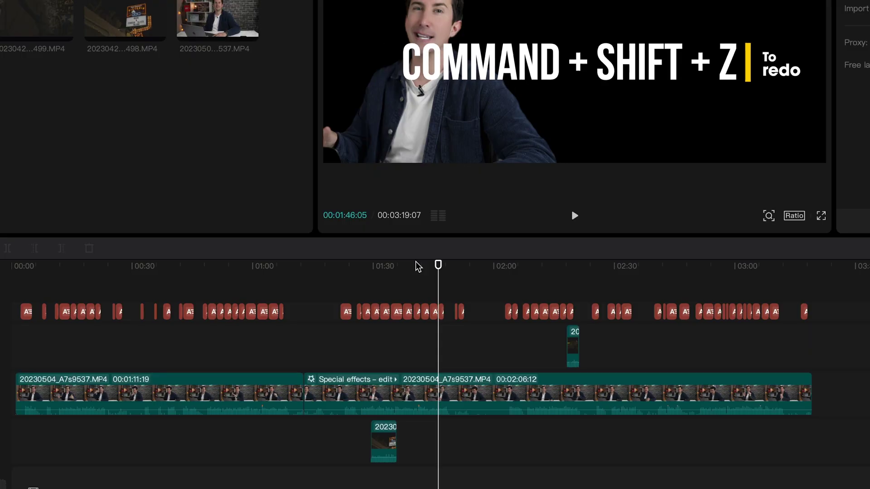
pyautogui.press('super+shift+z')
pyautogui.press('super+shift+z')
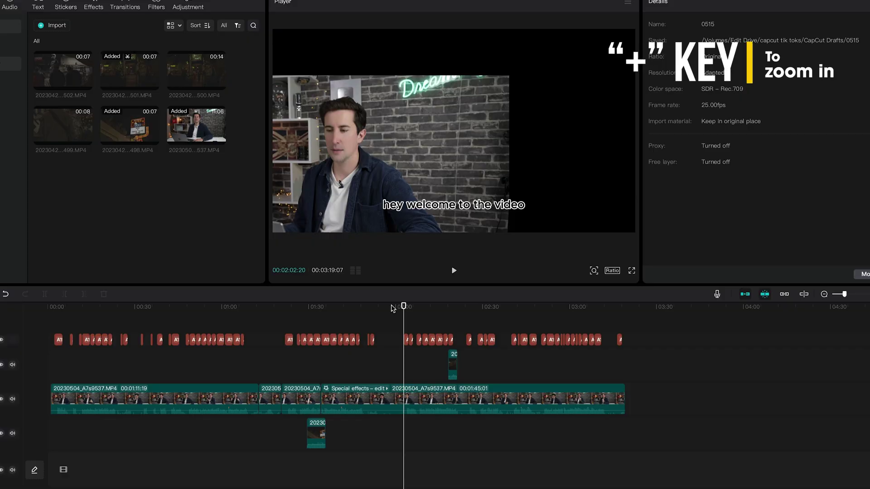
# Zoom in on the timeline with Cmd+= to see the cuts near 01:11 in detail.
pyautogui.press('super+equal')
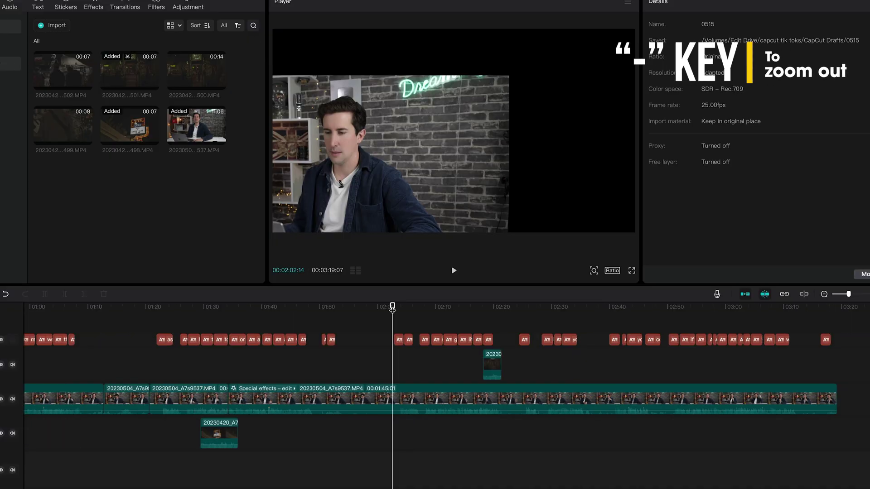